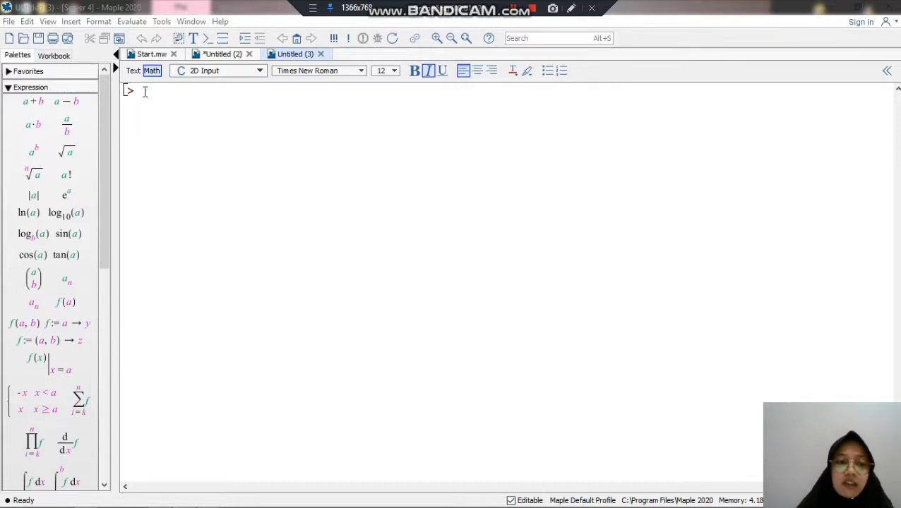
- Define the function f := (x) → 5·x + 8 on the worksheet's first input line and evaluate it
{"action": "left_click", "coordinate": [157, 87]}
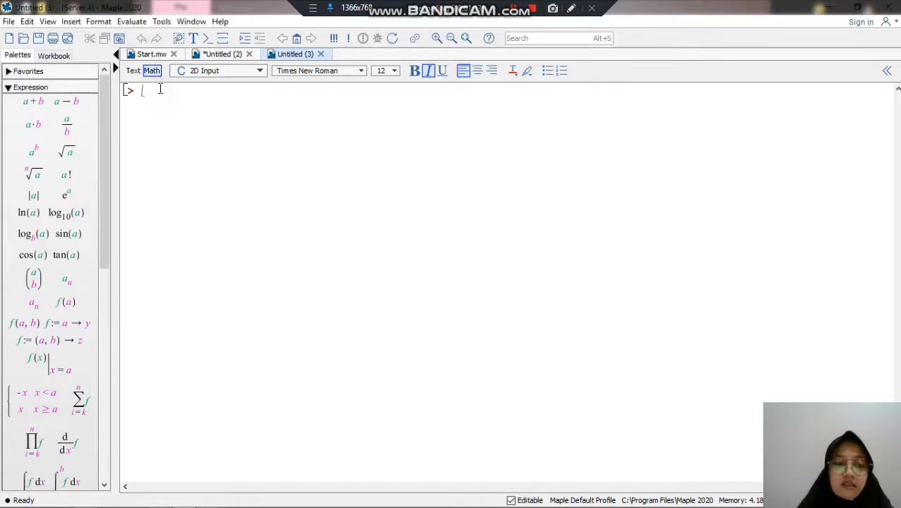
{"action": "type", "text": "f:"}
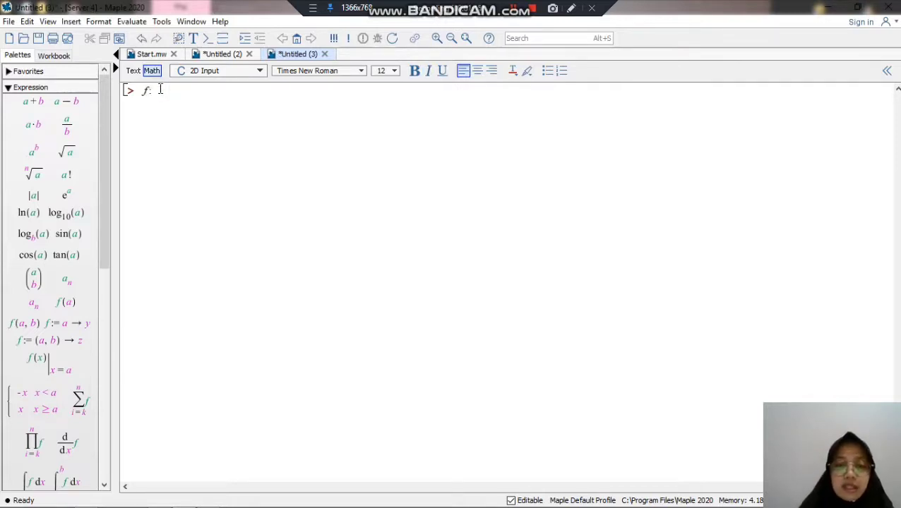
{"action": "type", "text": "="}
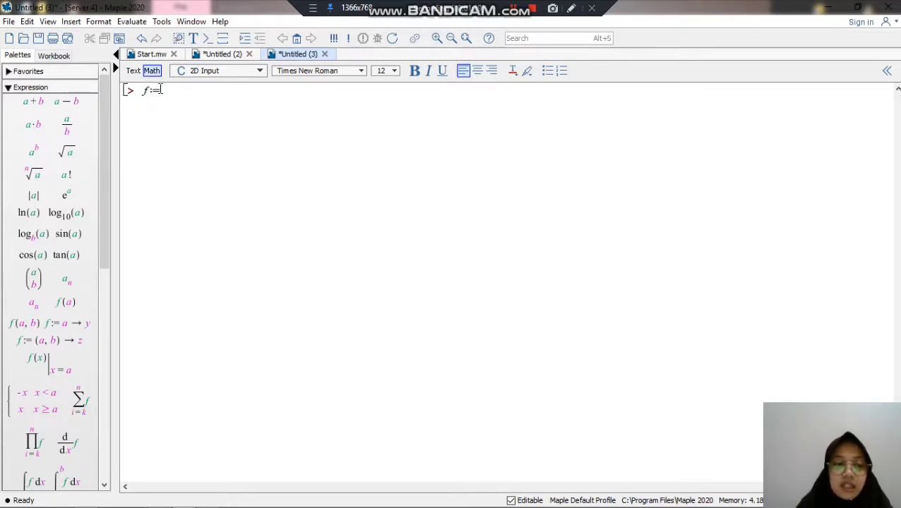
{"action": "type", "text": "("}
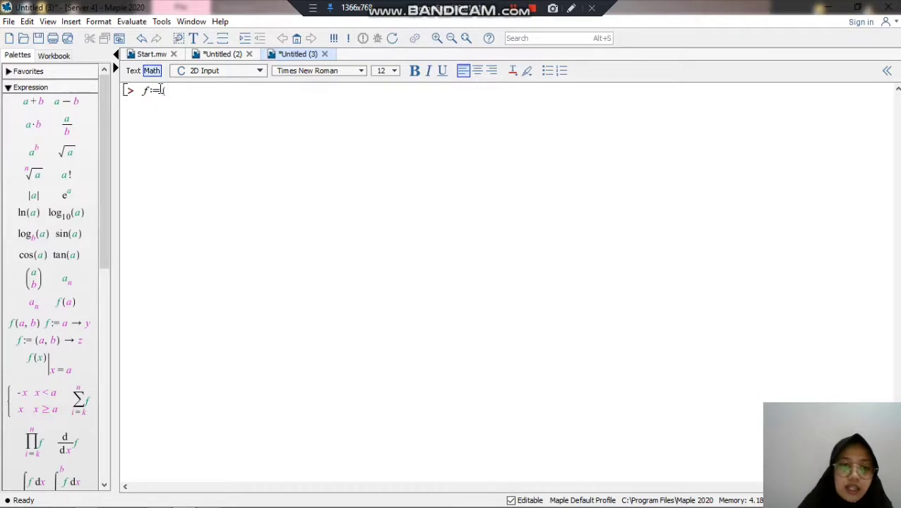
{"action": "type", "text": "x)-"}
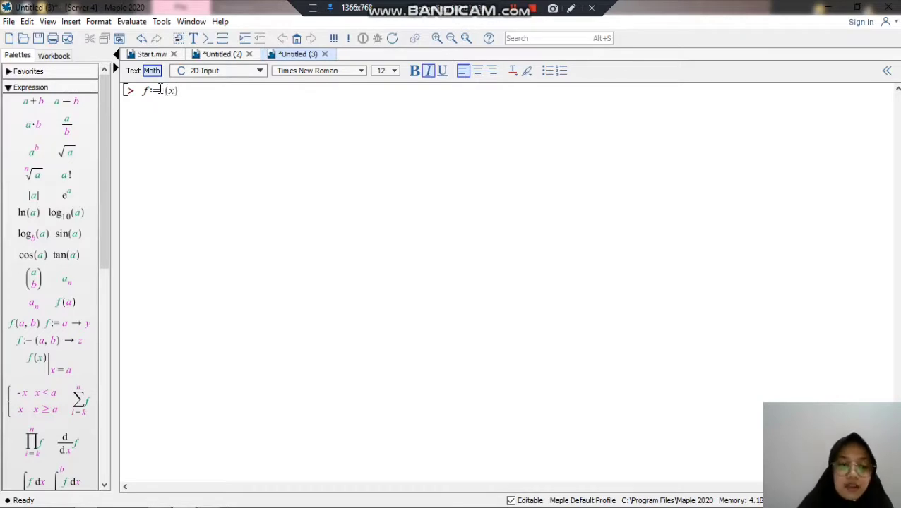
{"action": "type", "text": ">"}
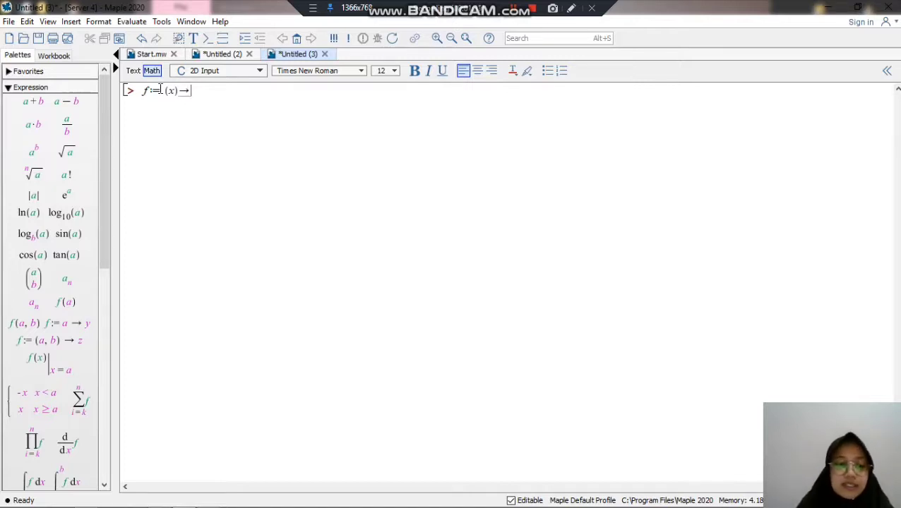
{"action": "type", "text": "5"}
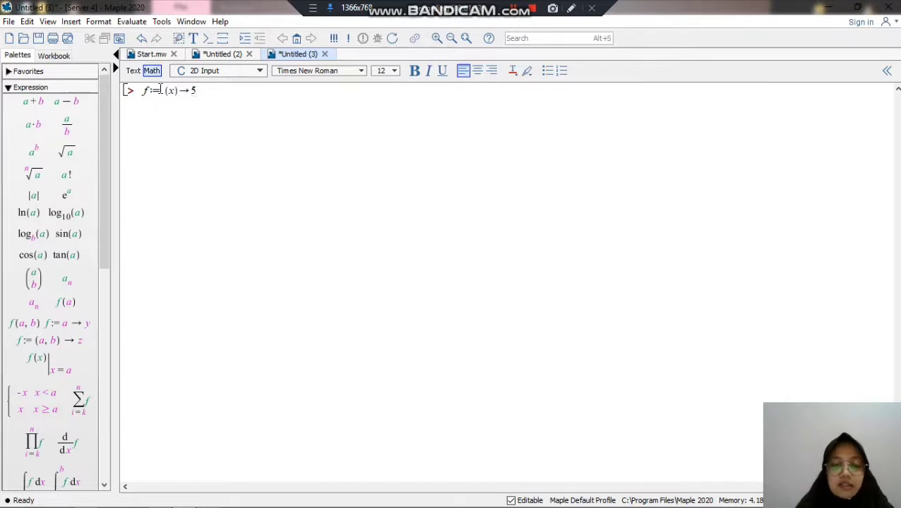
{"action": "type", "text": "*x"}
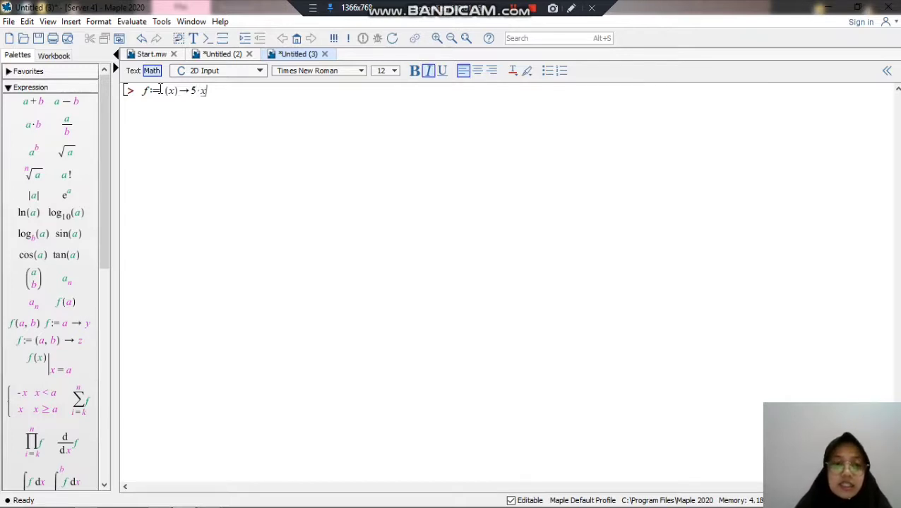
{"action": "type", "text": "+"}
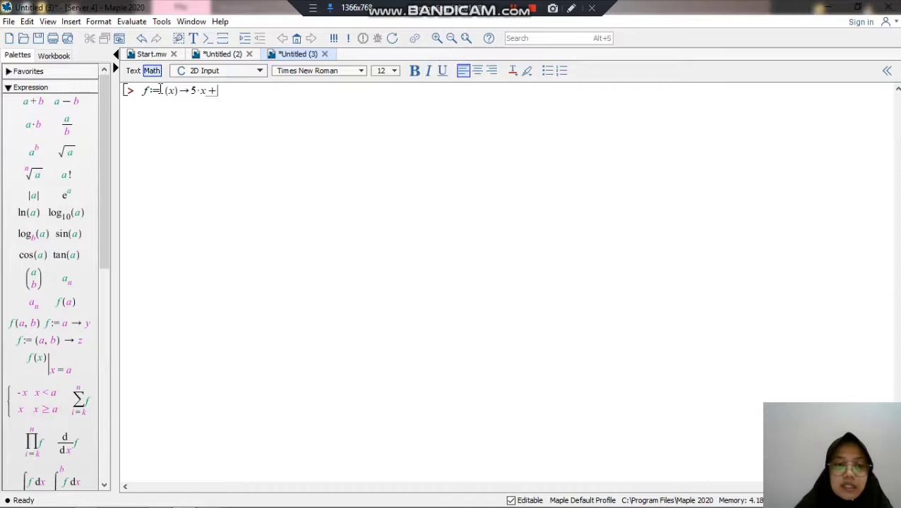
{"action": "type", "text": "8"}
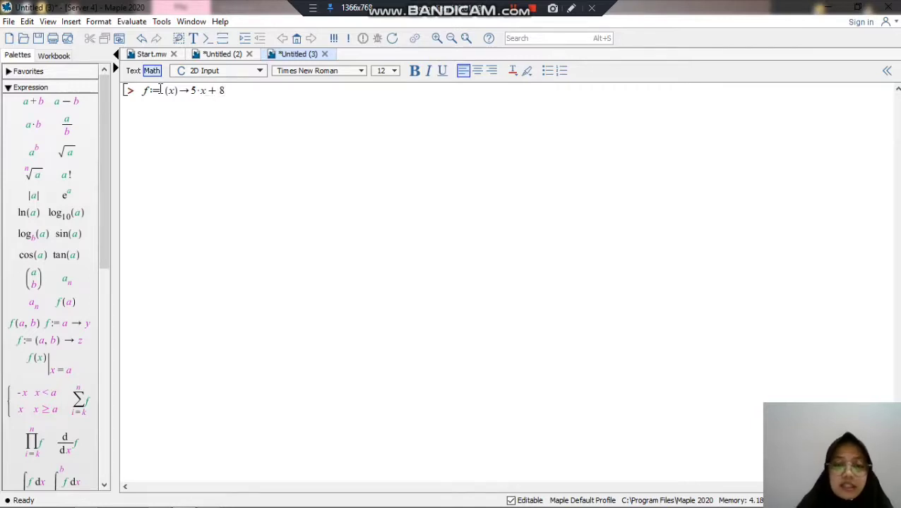
{"action": "key", "text": "Return"}
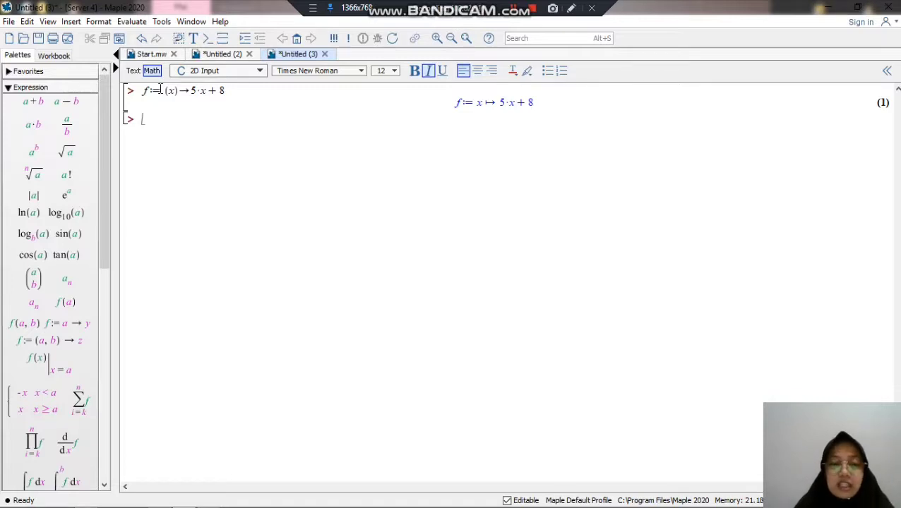
- Define the function g := (x) → x^2 − 1 on the next input line and evaluate it
{"action": "type", "text": "g:"}
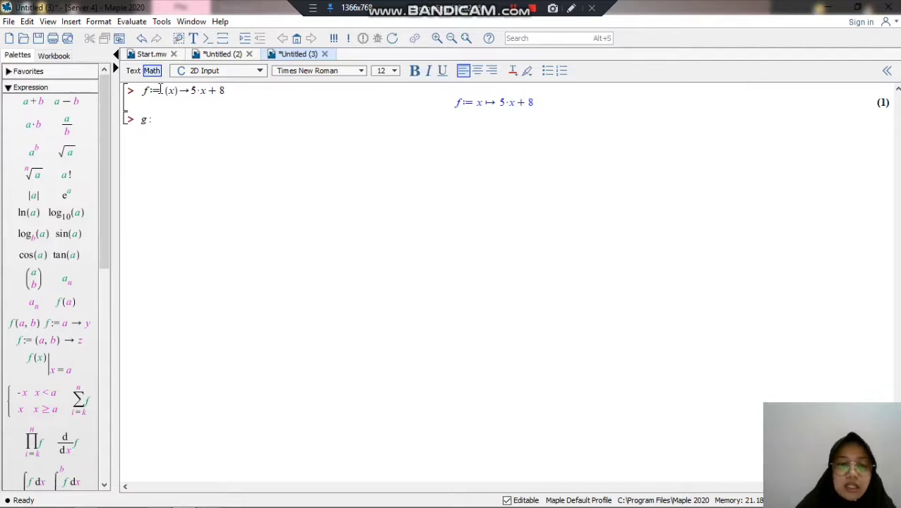
{"action": "type", "text": "="}
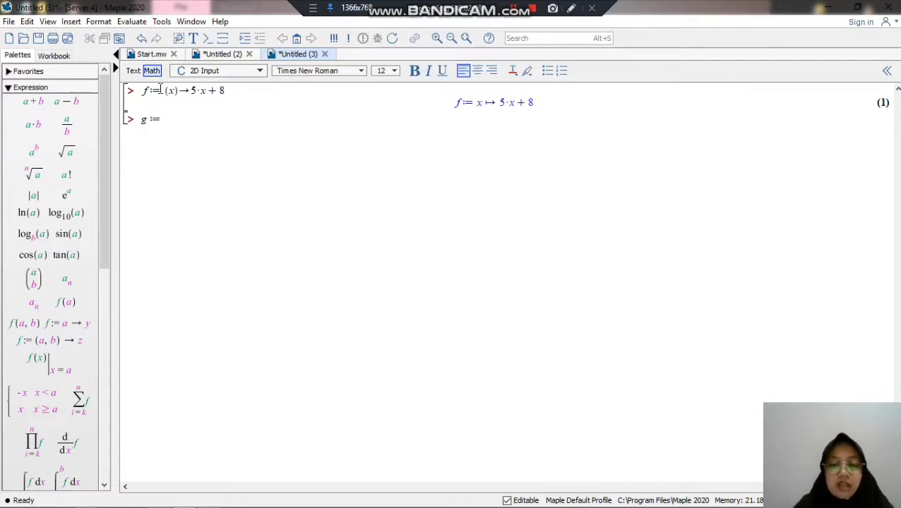
{"action": "type", "text": "(x)"}
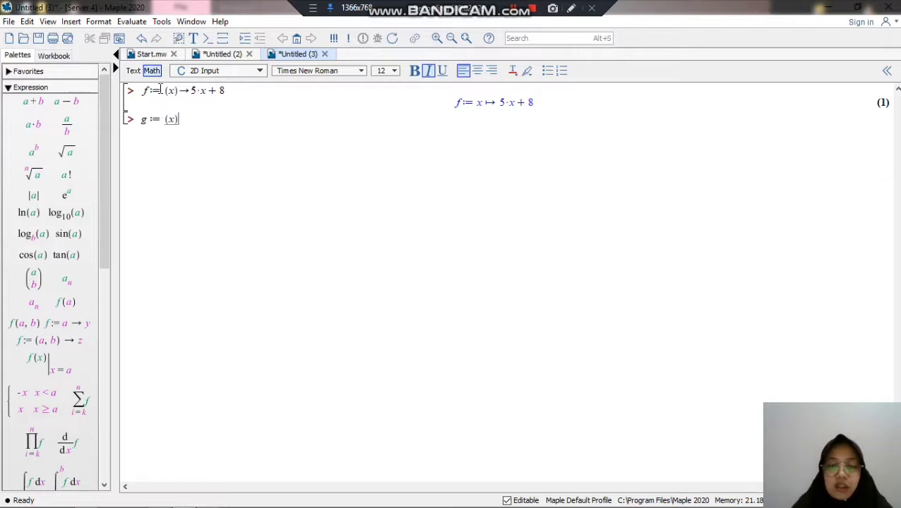
{"action": "type", "text": "->"}
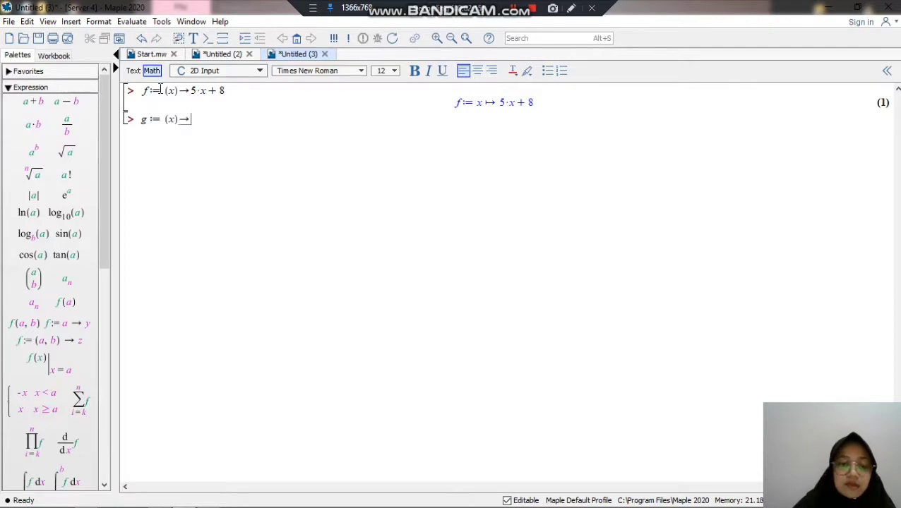
{"action": "type", "text": "x"}
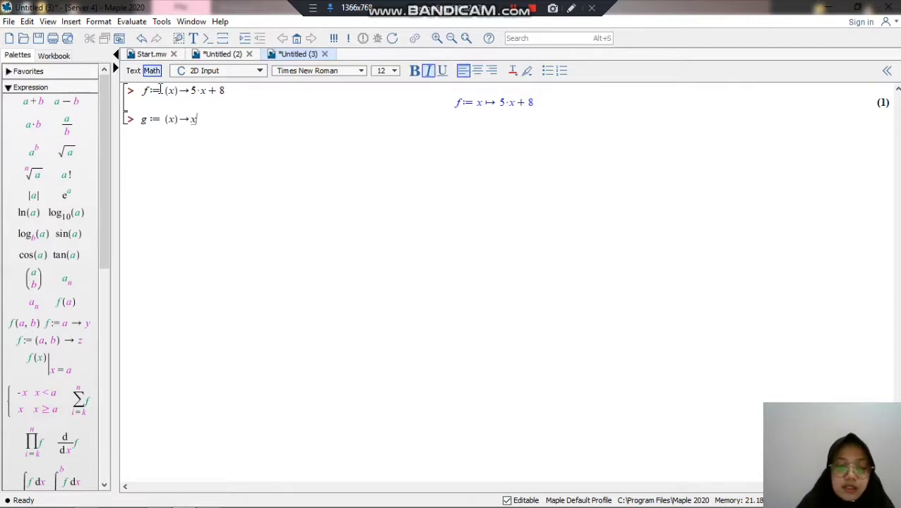
{"action": "type", "text": "^"}
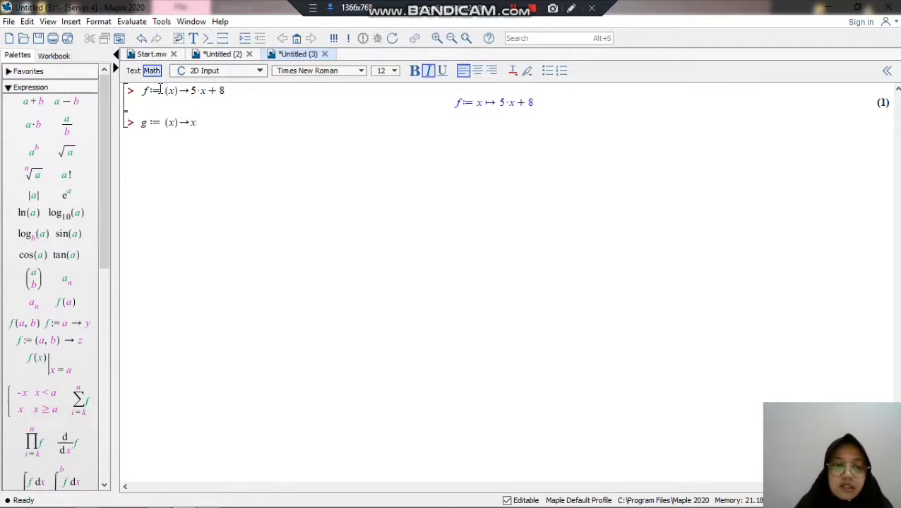
{"action": "type", "text": "2"}
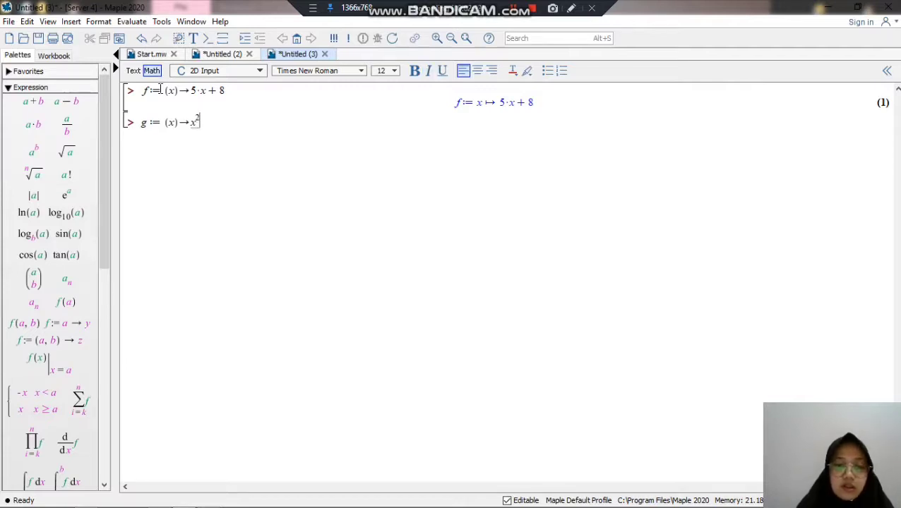
{"action": "key", "text": "Right"}
{"action": "type", "text": "-"}
{"action": "type", "text": "1"}
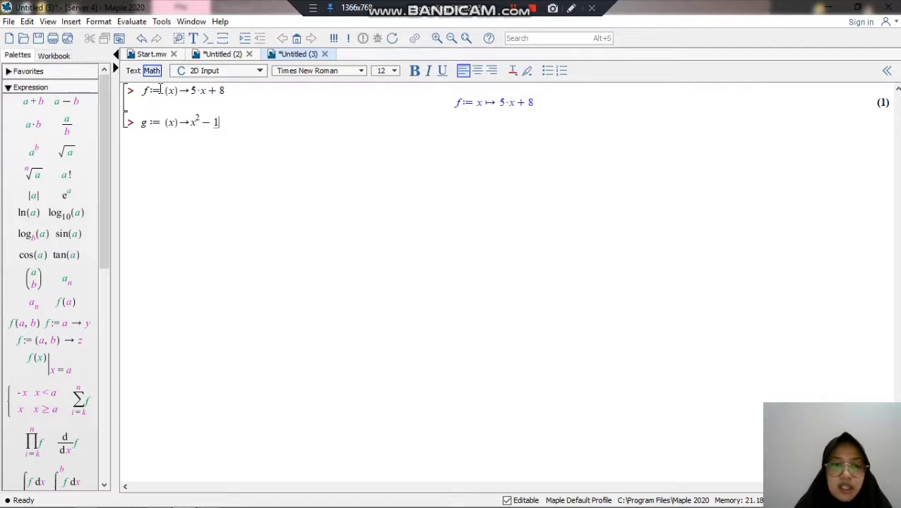
{"action": "key", "text": "Return"}
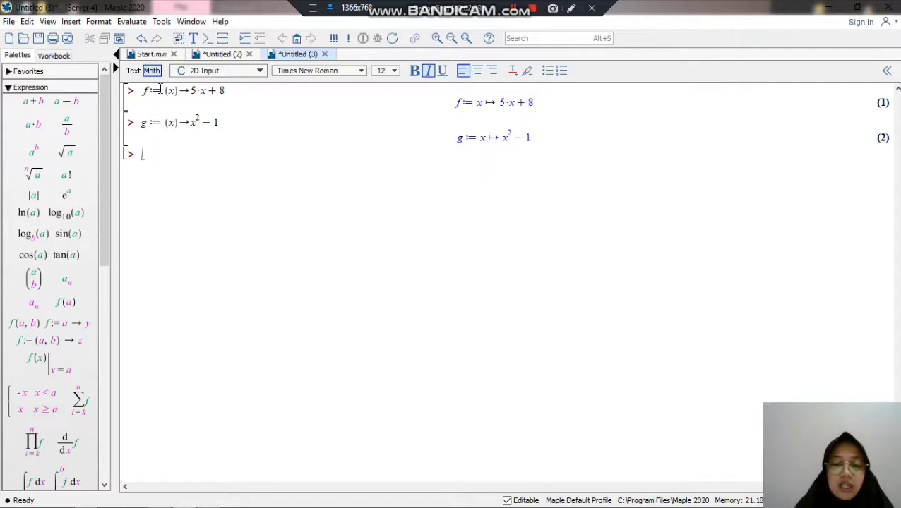
- Evaluate the sum of the two functions with the expression (f + g)(x)
{"action": "type", "text": "("}
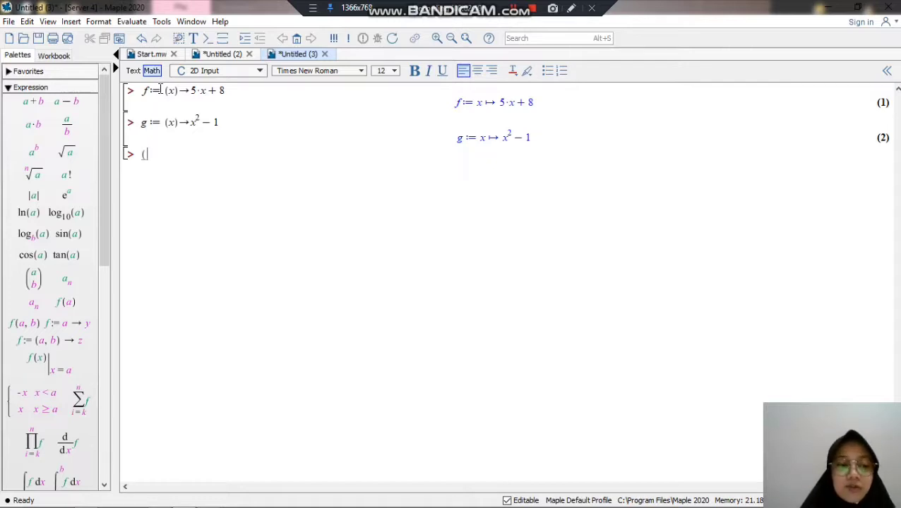
{"action": "type", "text": "f"}
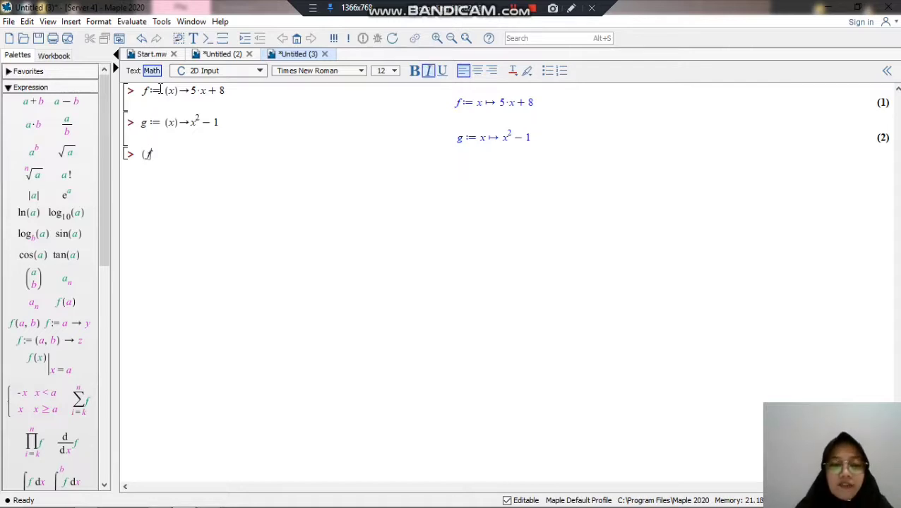
{"action": "type", "text": "+"}
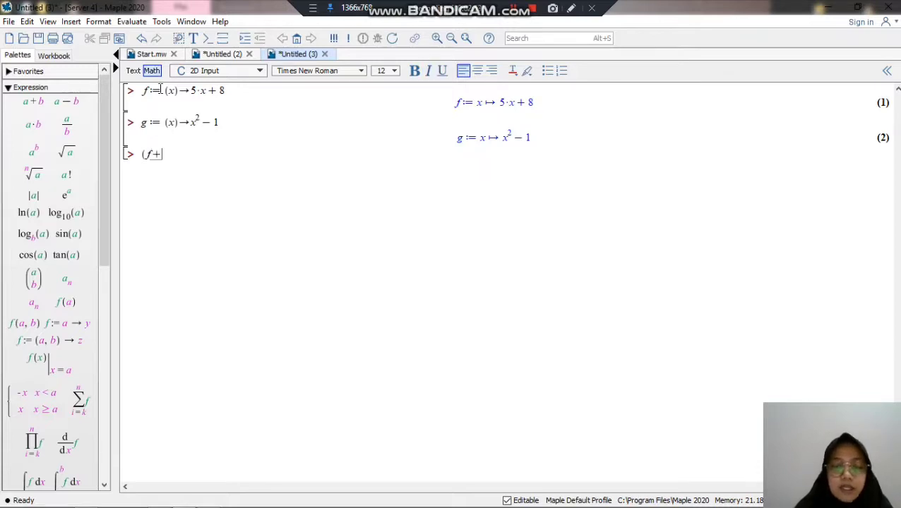
{"action": "type", "text": "g)"}
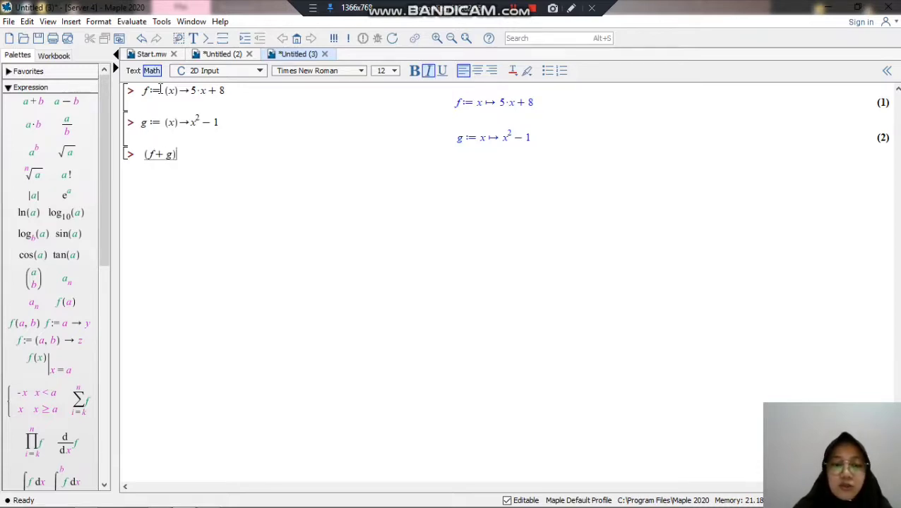
{"action": "type", "text": "(x"}
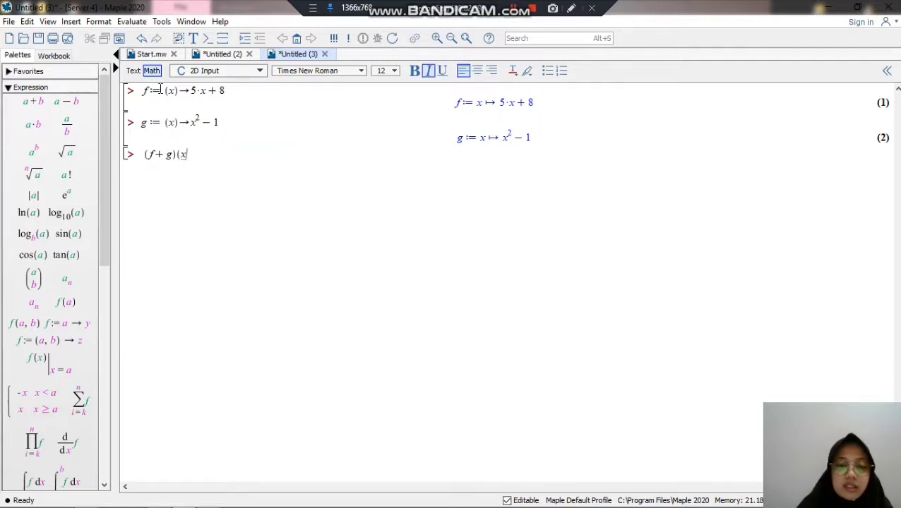
{"action": "type", "text": ")"}
{"action": "key", "text": "Return"}
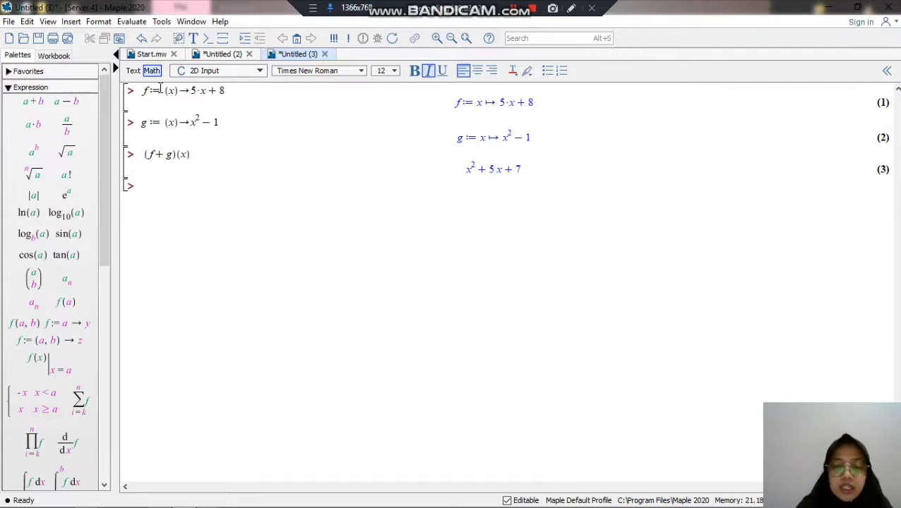
- Evaluate the difference of the two functions with the expression (f − g)(x)
{"action": "type", "text": "("}
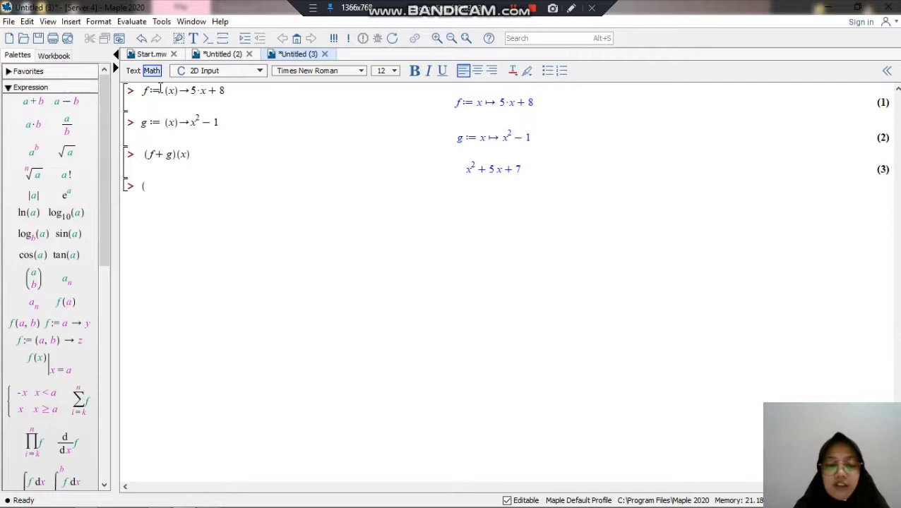
{"action": "type", "text": "f"}
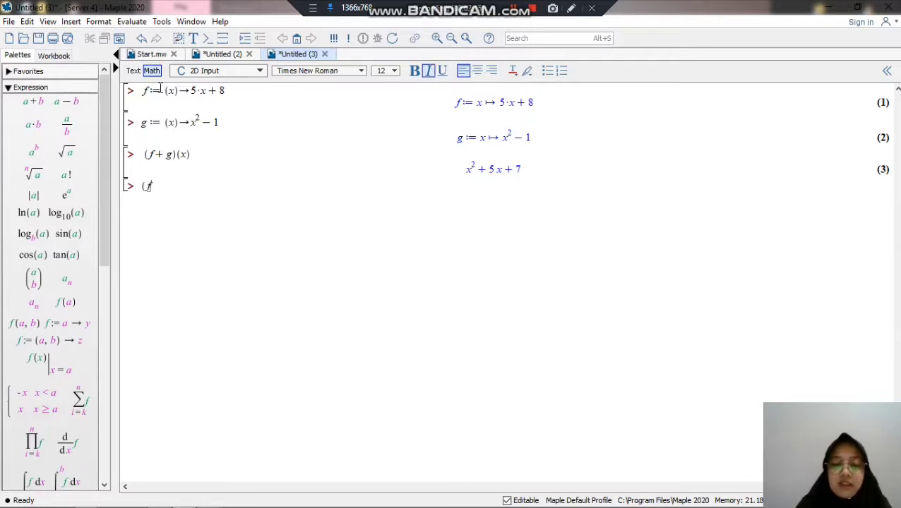
{"action": "type", "text": "-"}
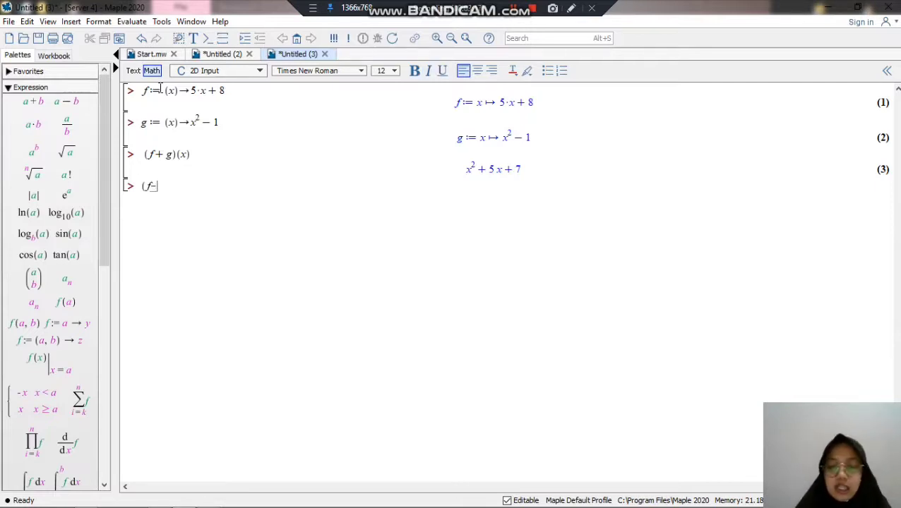
{"action": "type", "text": "g"}
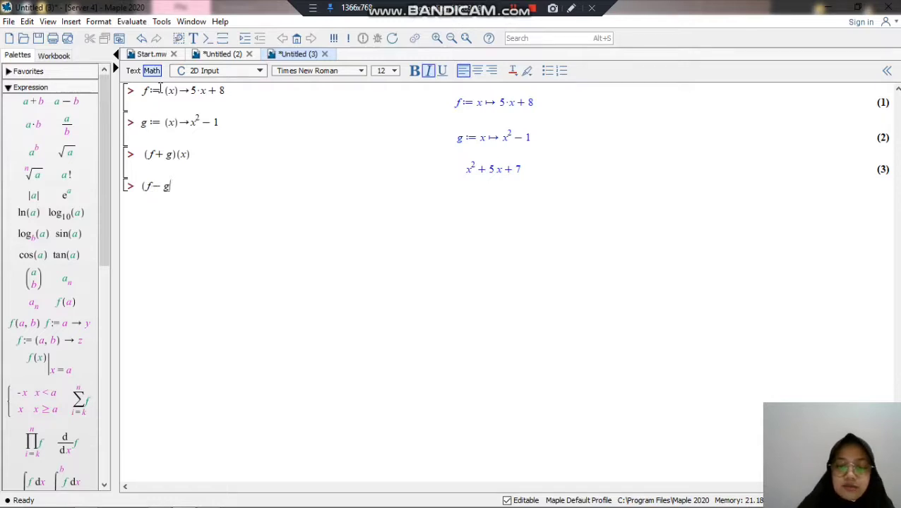
{"action": "type", "text": ")("}
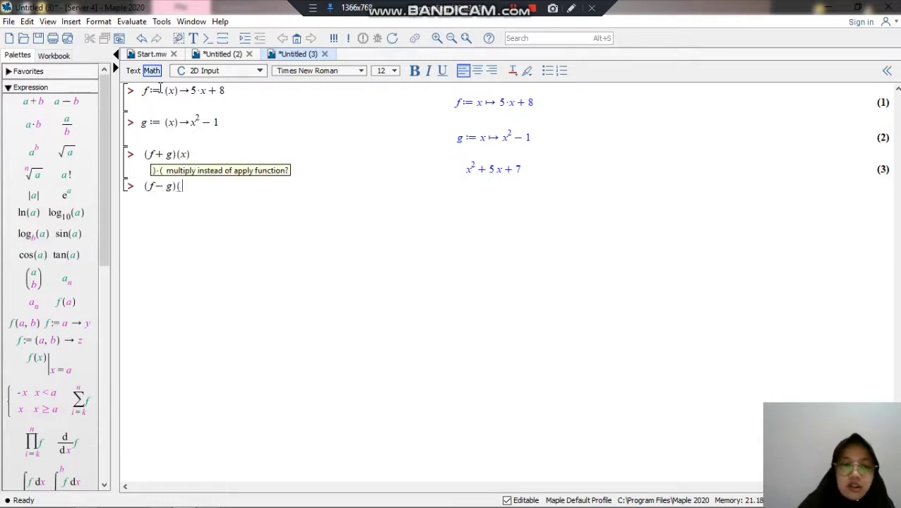
{"action": "type", "text": "x"}
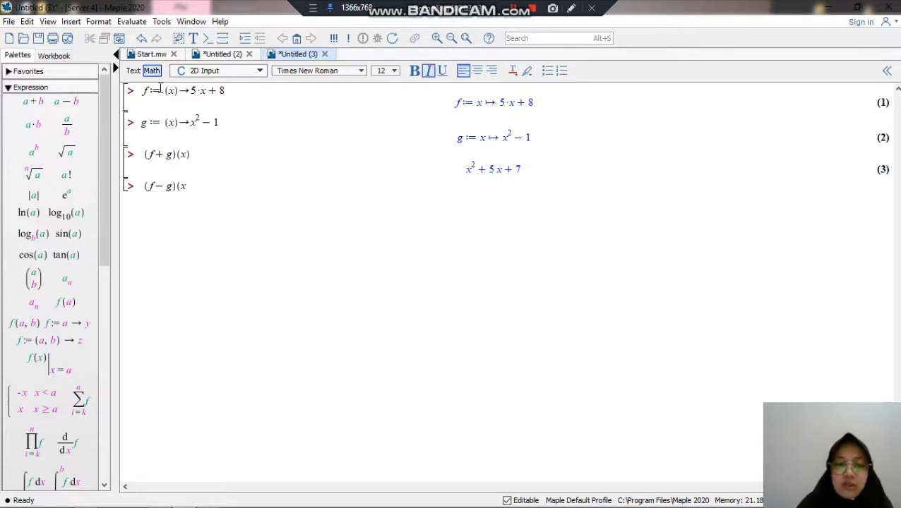
{"action": "type", "text": ")"}
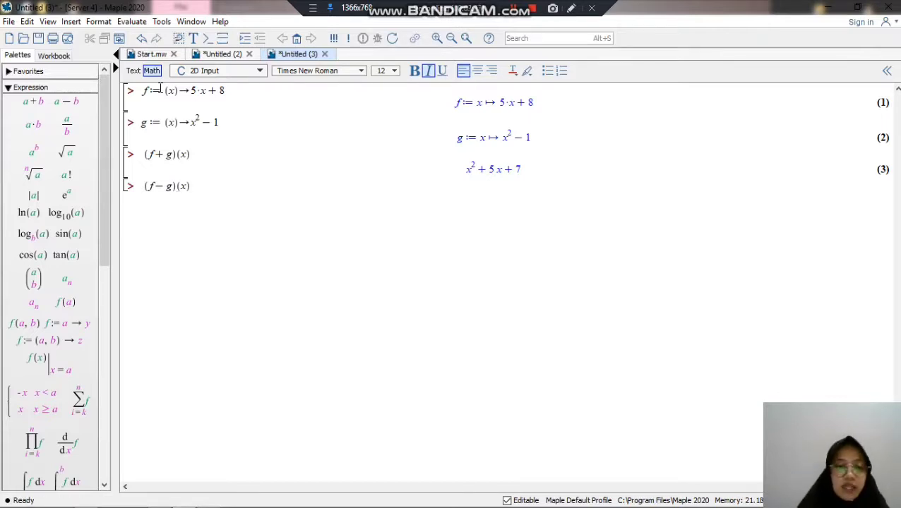
{"action": "key", "text": "Return"}
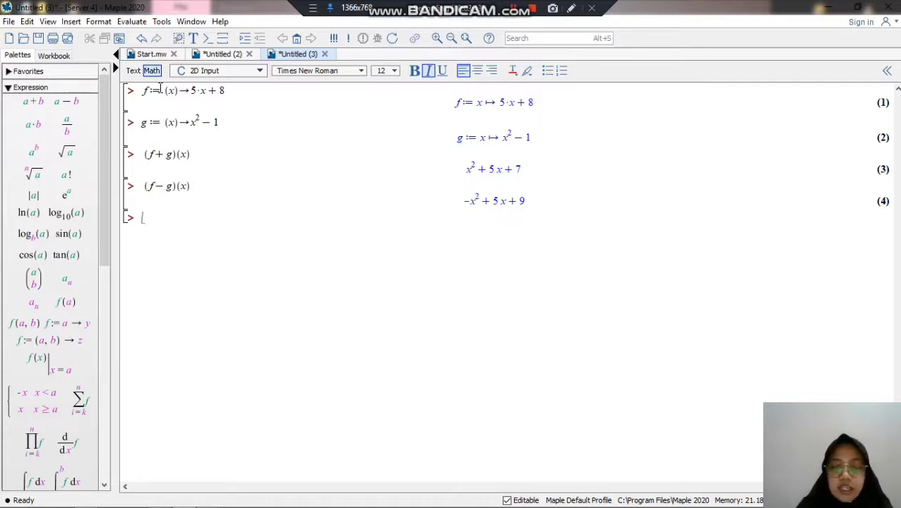
- Evaluate the product of the two functions with the expression (f·g)(x)
{"action": "type", "text": "(f"}
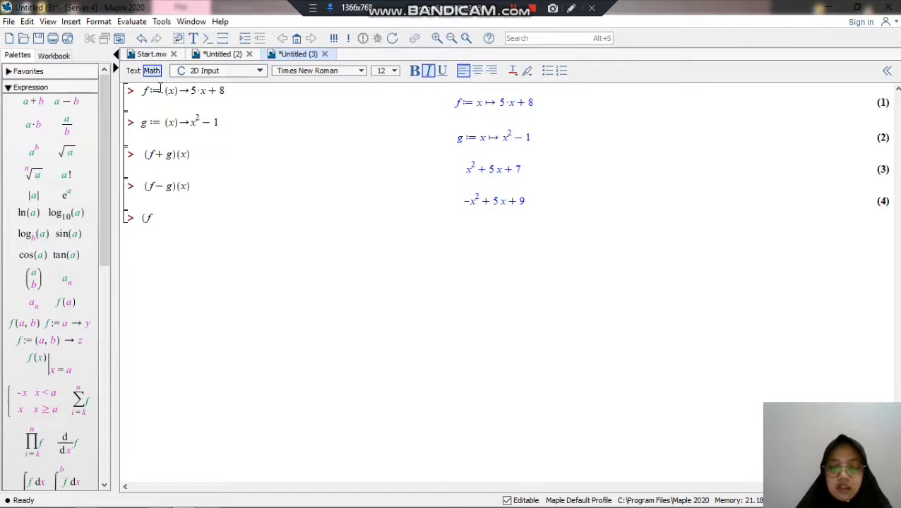
{"action": "type", "text": "*"}
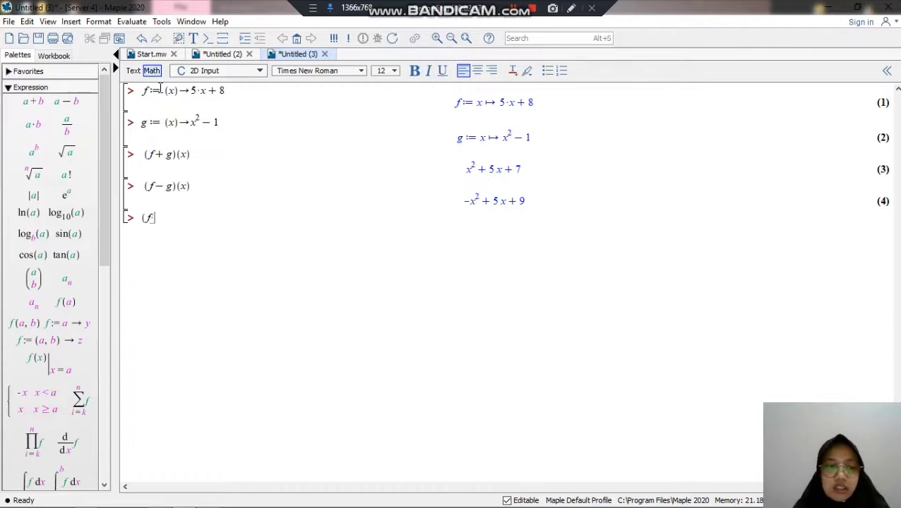
{"action": "type", "text": "g)"}
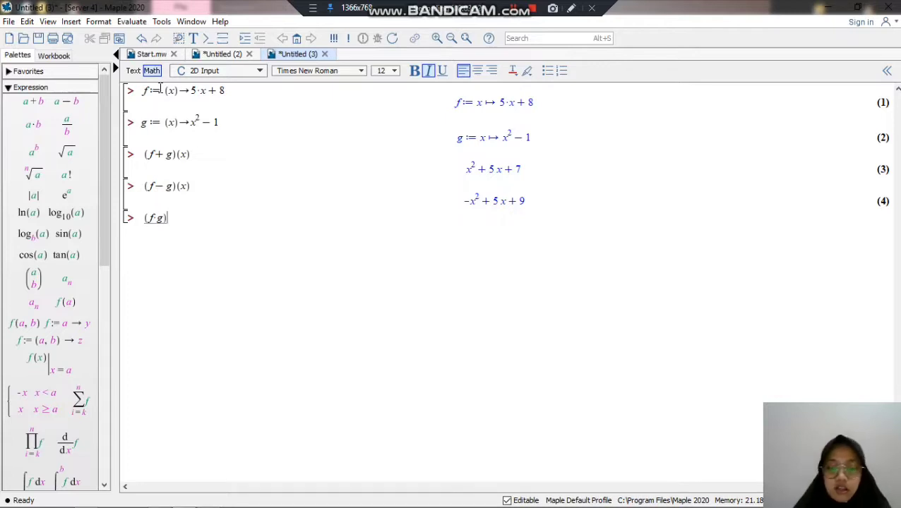
{"action": "type", "text": "(x"}
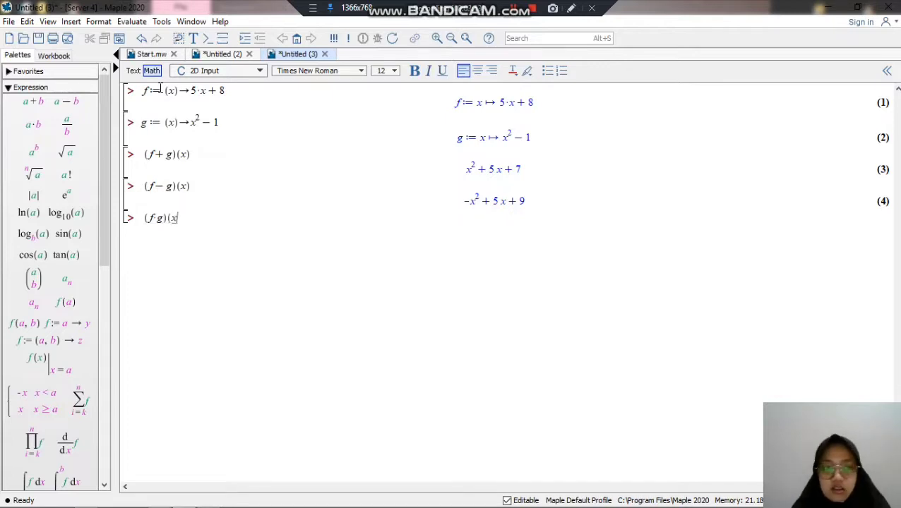
{"action": "type", "text": ")"}
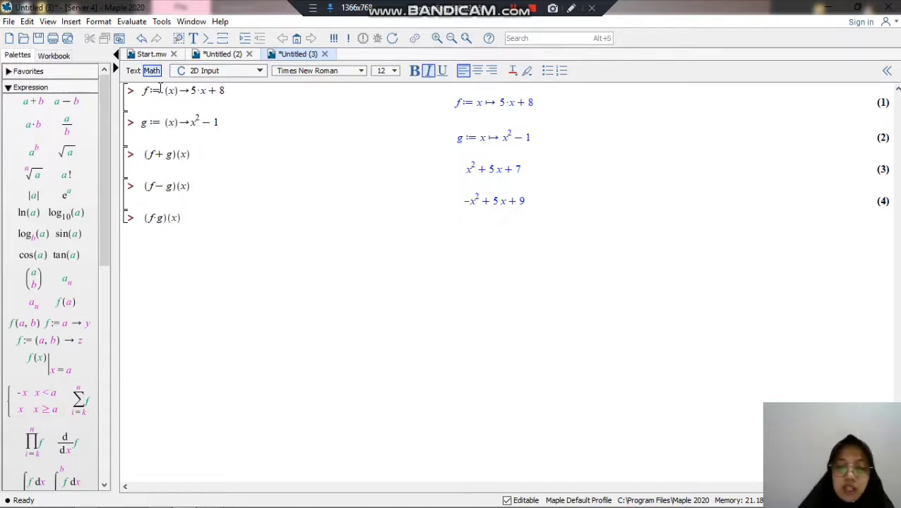
{"action": "key", "text": "Return"}
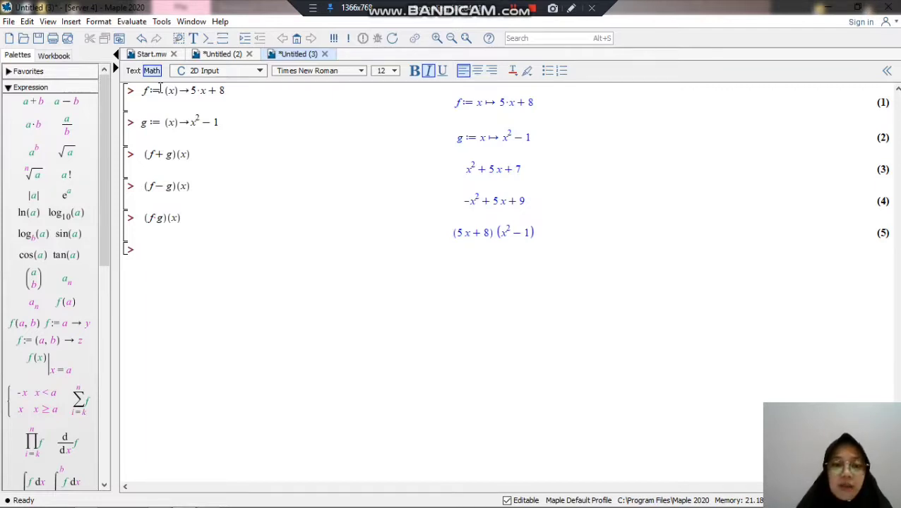
- Expand the product of the two functions into a polynomial with expand(%)
{"action": "type", "text": "ex"}
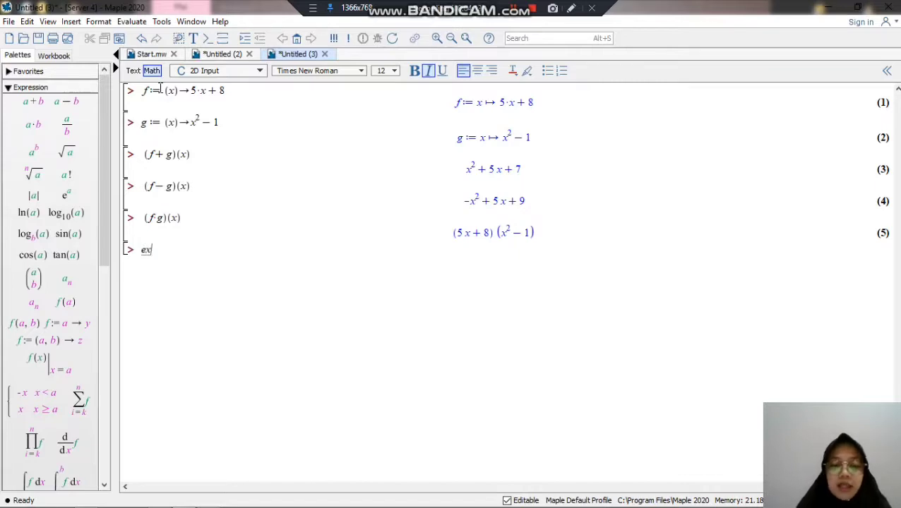
{"action": "type", "text": "pand"}
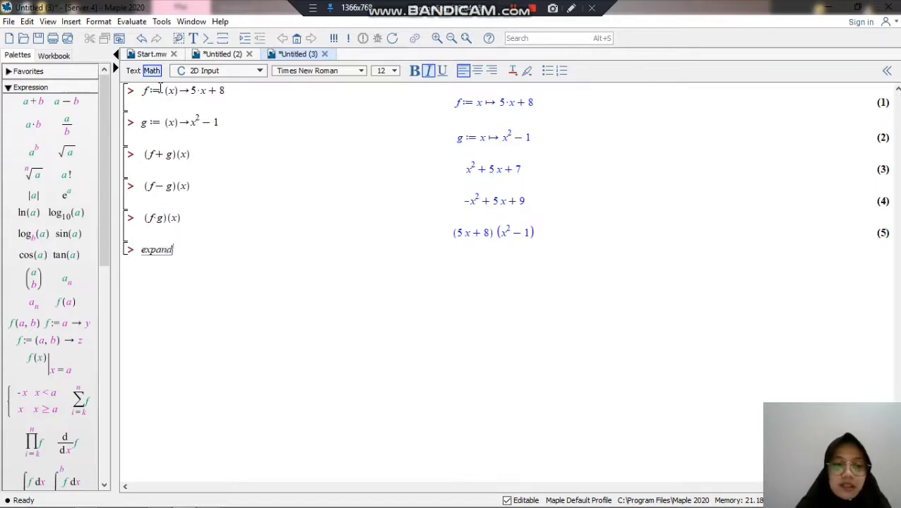
{"action": "type", "text": "(%"}
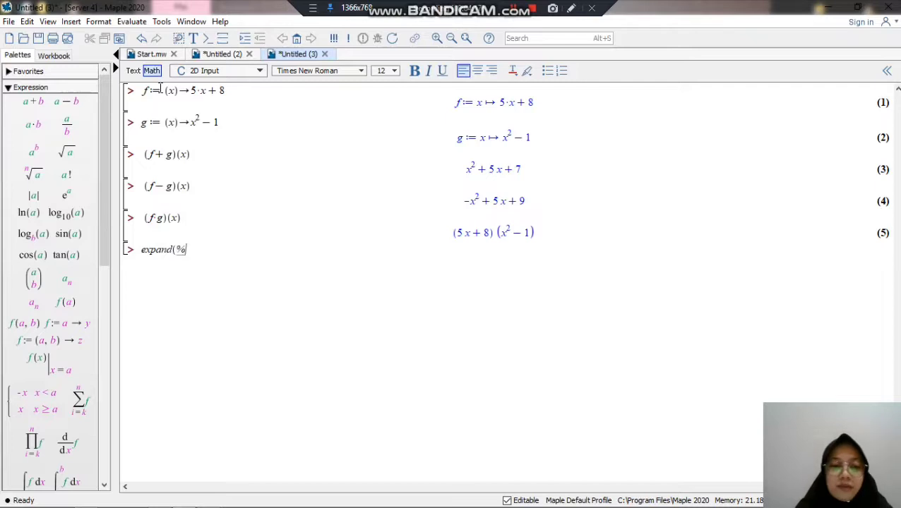
{"action": "type", "text": ")"}
{"action": "key", "text": "Return"}
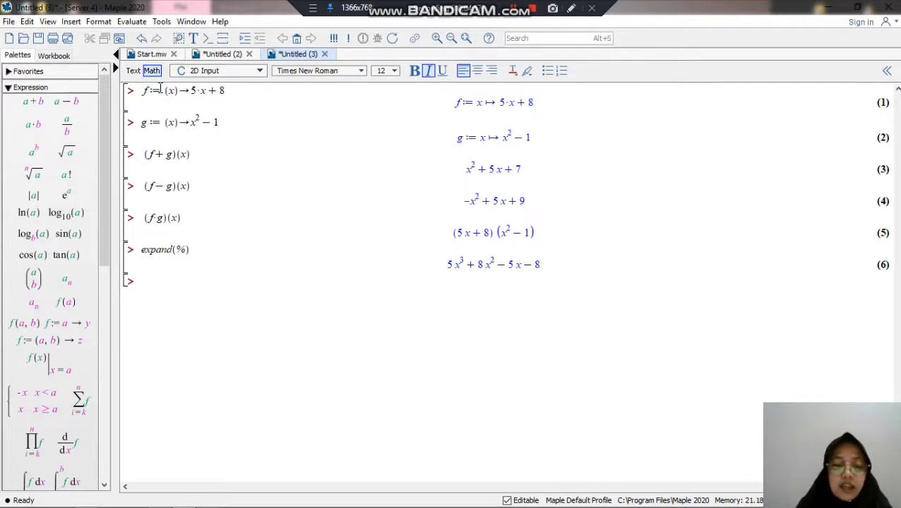
- Evaluate the quotient of the two functions with the expression (f/g)(x), writing f over g as a fraction
{"action": "type", "text": "(f/"}
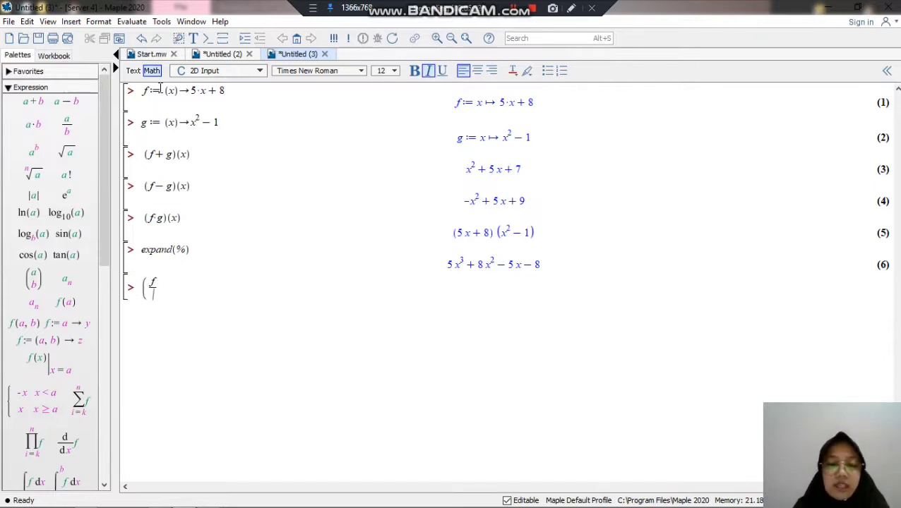
{"action": "type", "text": "g"}
{"action": "key", "text": "Right"}
{"action": "type", "text": ")("}
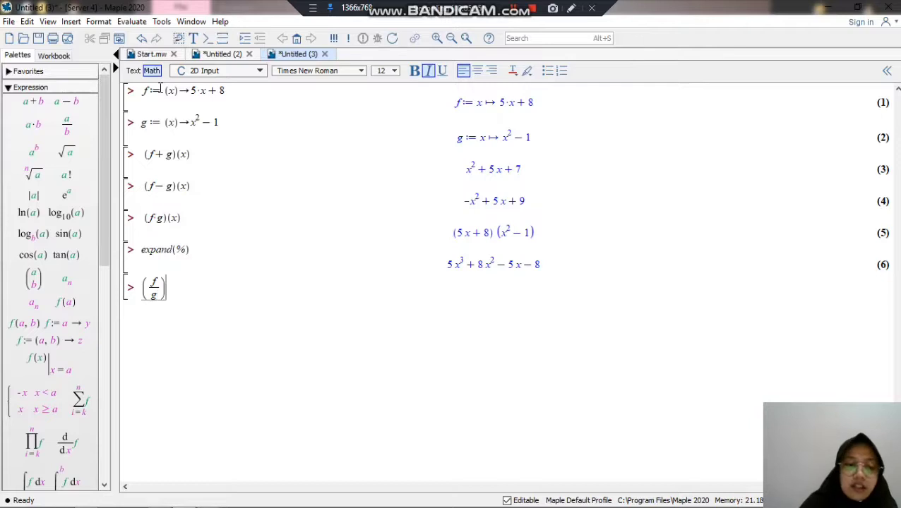
{"action": "type", "text": "x)"}
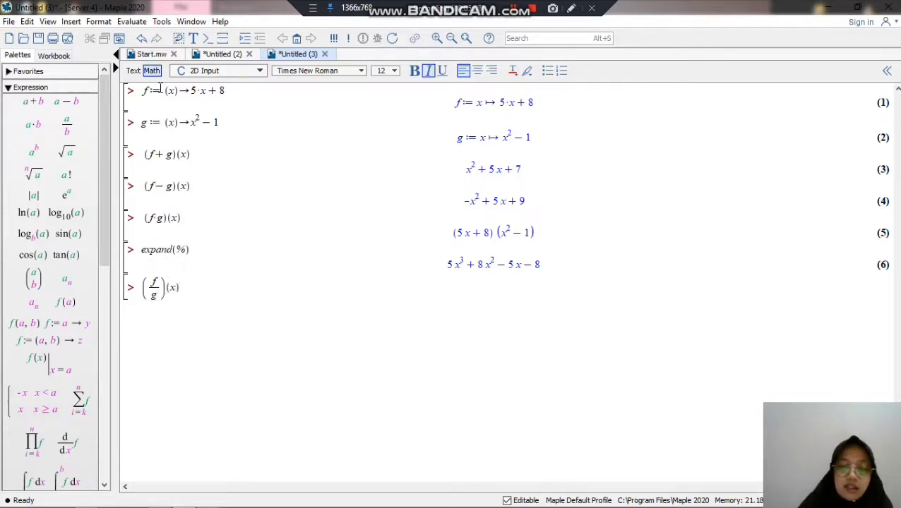
{"action": "key", "text": "Return"}
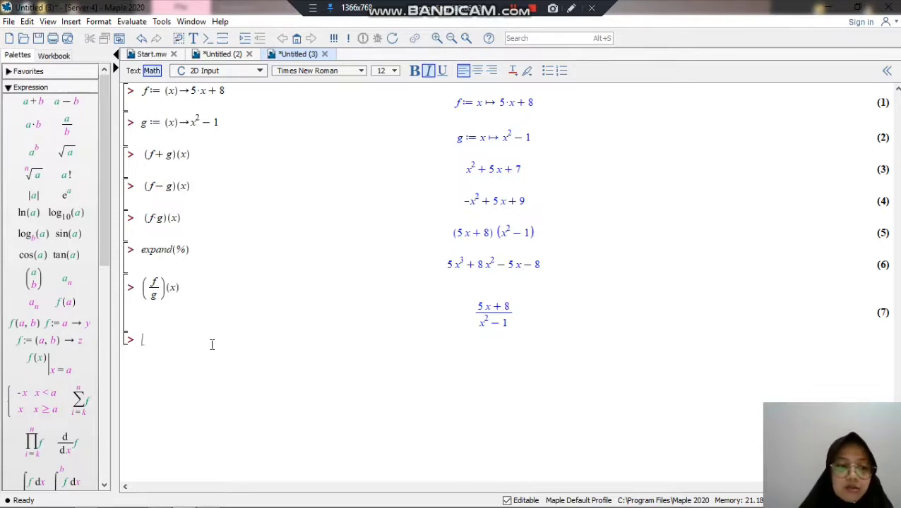
- Redefine the function f := (x) → −x + 8 on the new input line and evaluate it
{"action": "type", "text": "f"}
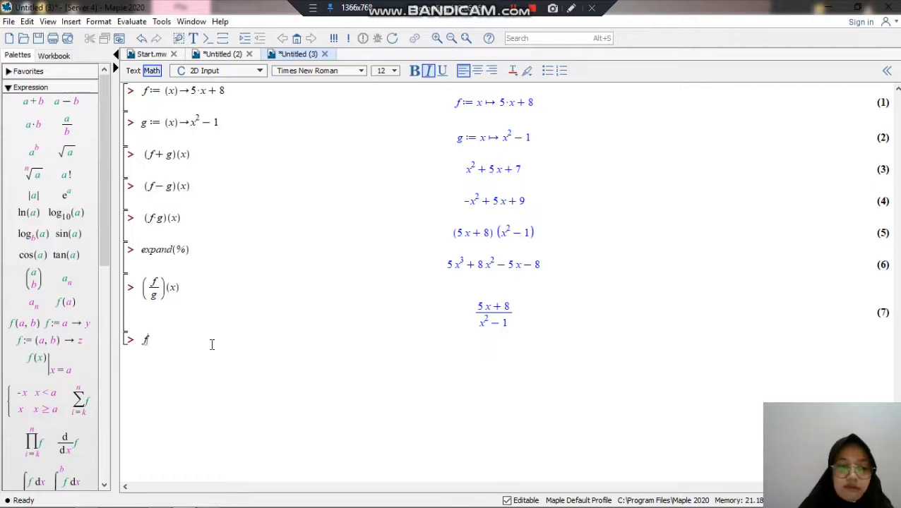
{"action": "type", "text": ":="}
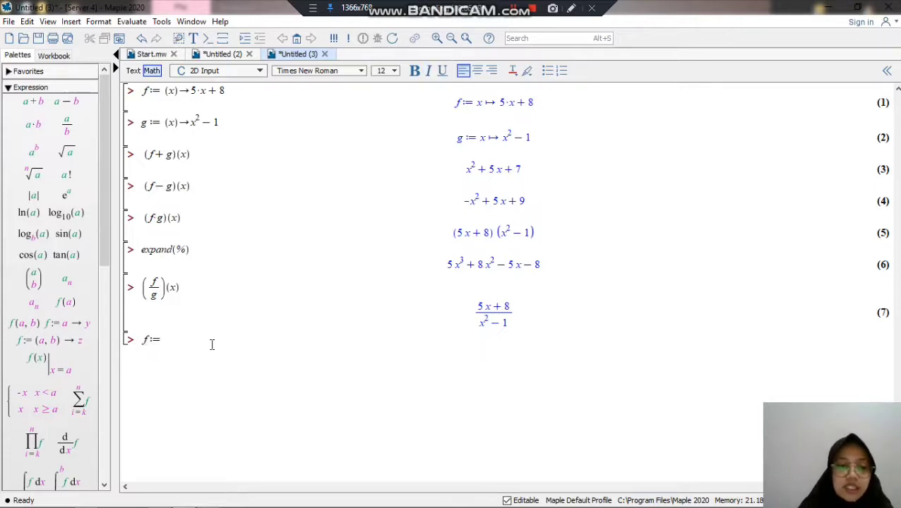
{"action": "type", "text": "("}
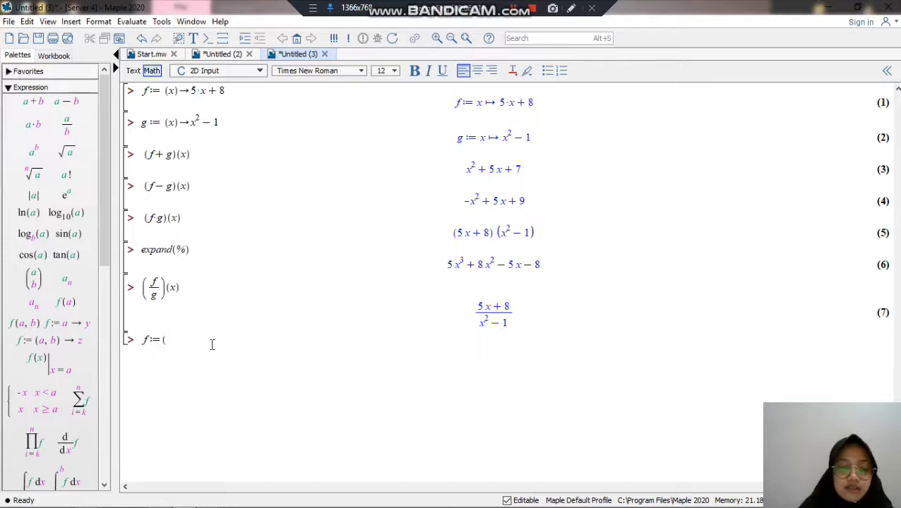
{"action": "type", "text": "x)"}
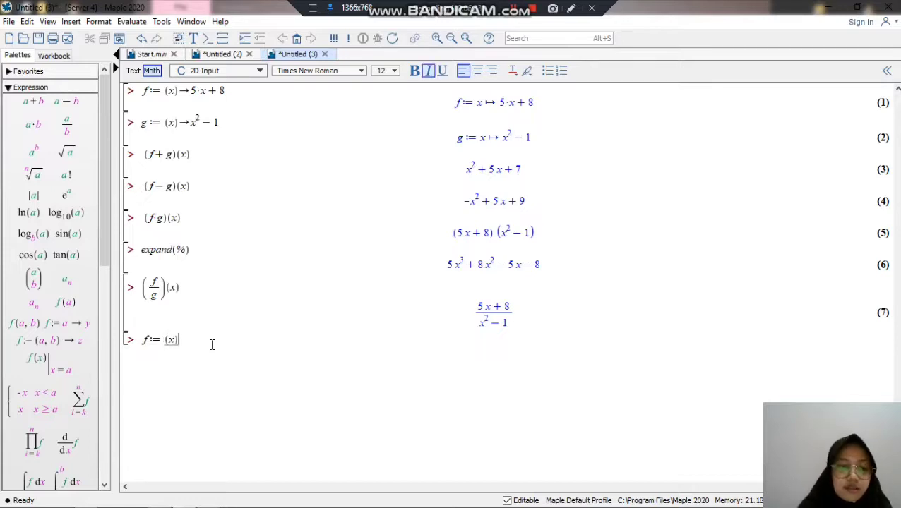
{"action": "type", "text": "->"}
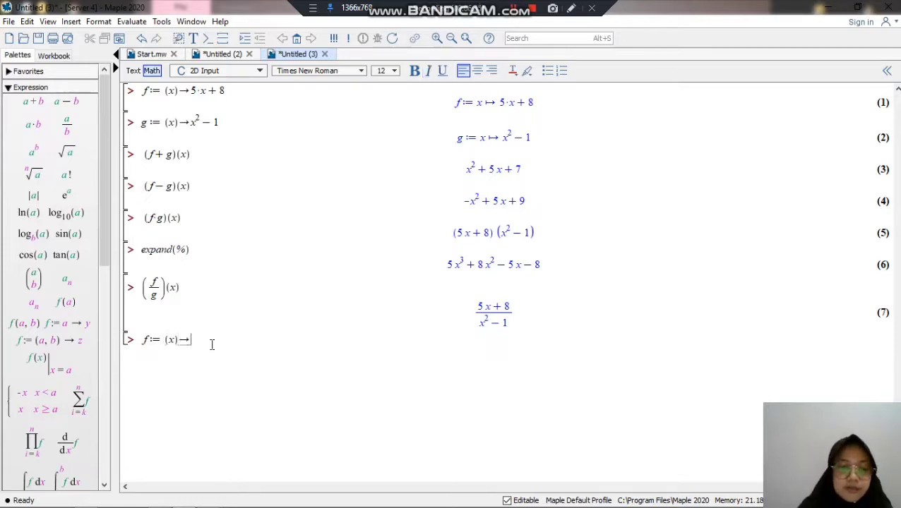
{"action": "type", "text": "-x"}
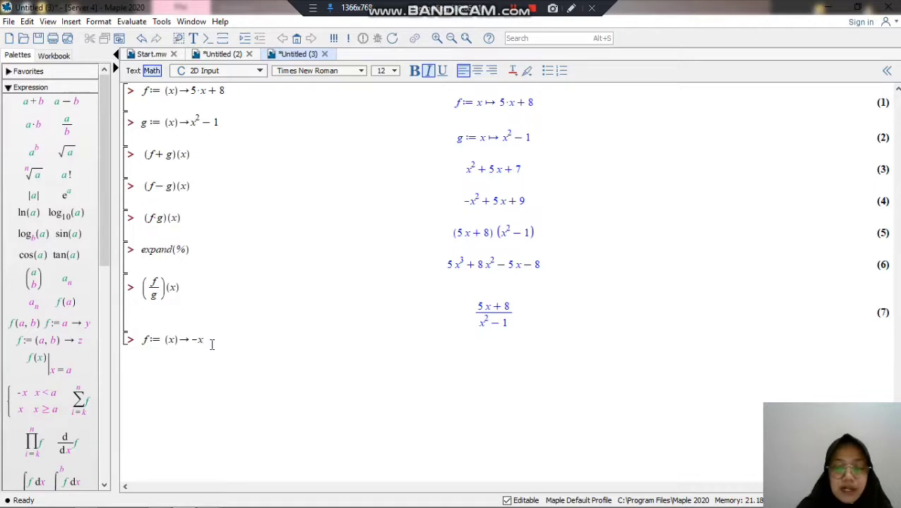
{"action": "type", "text": "+8"}
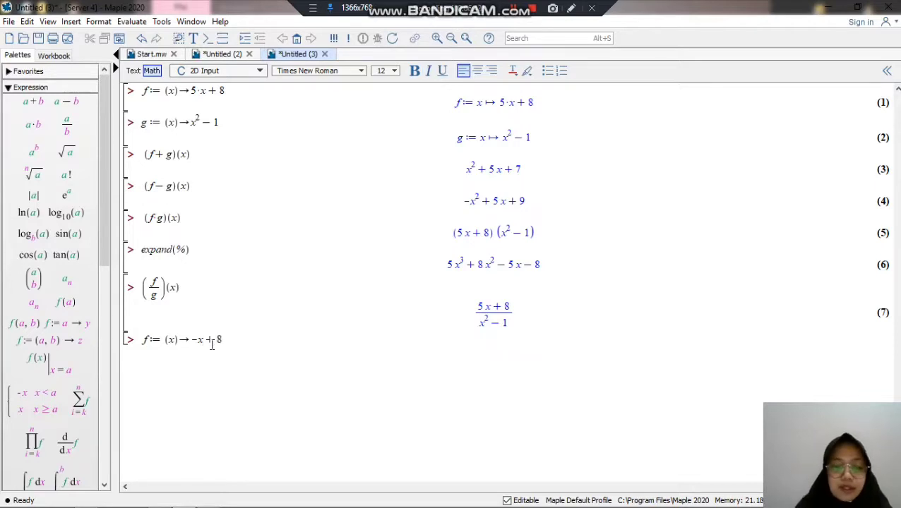
{"action": "key", "text": "Return"}
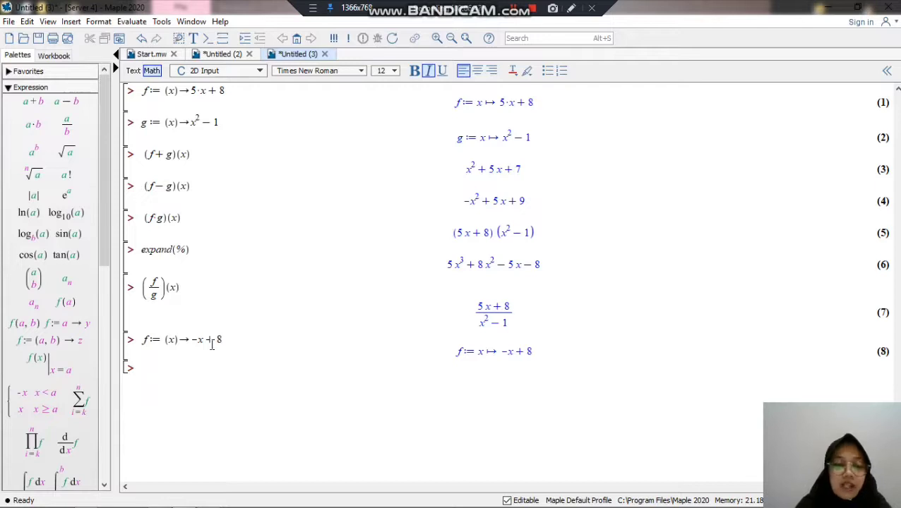
- Redefine the function g := (x) → −x^3 − 2·x^2 + 9 on the new input line and evaluate it
{"action": "type", "text": "g:="}
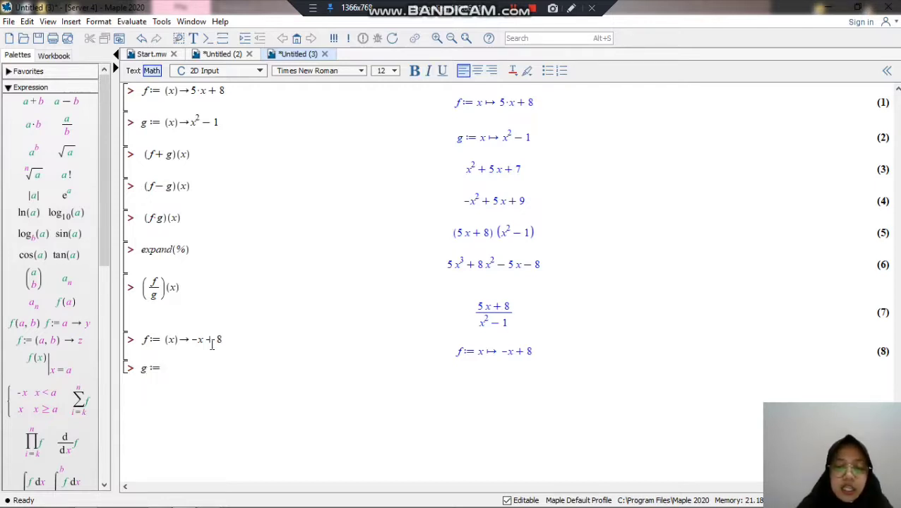
{"action": "type", "text": "(x"}
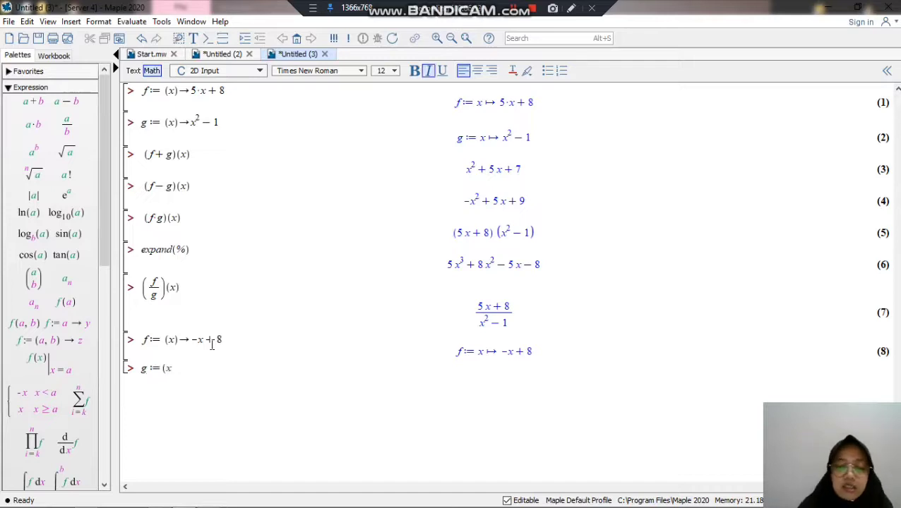
{"action": "type", "text": ")"}
{"action": "type", "text": "->"}
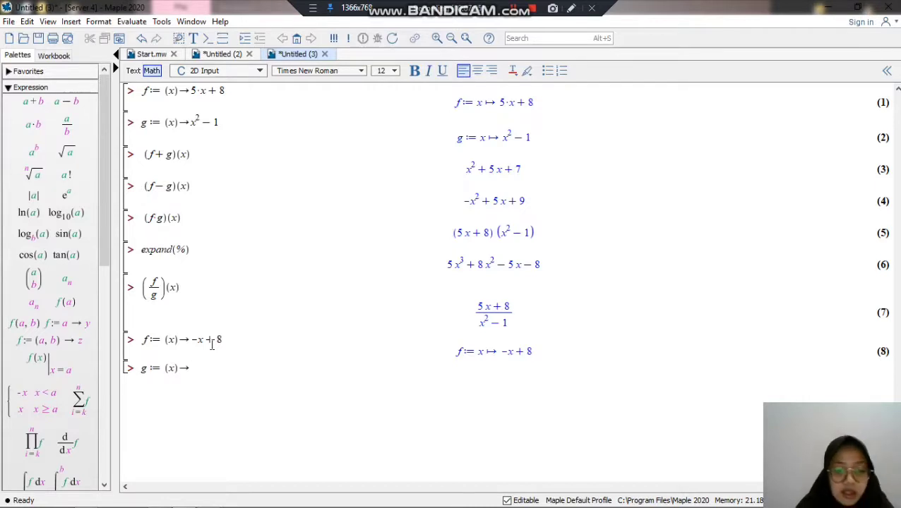
{"action": "type", "text": "-x"}
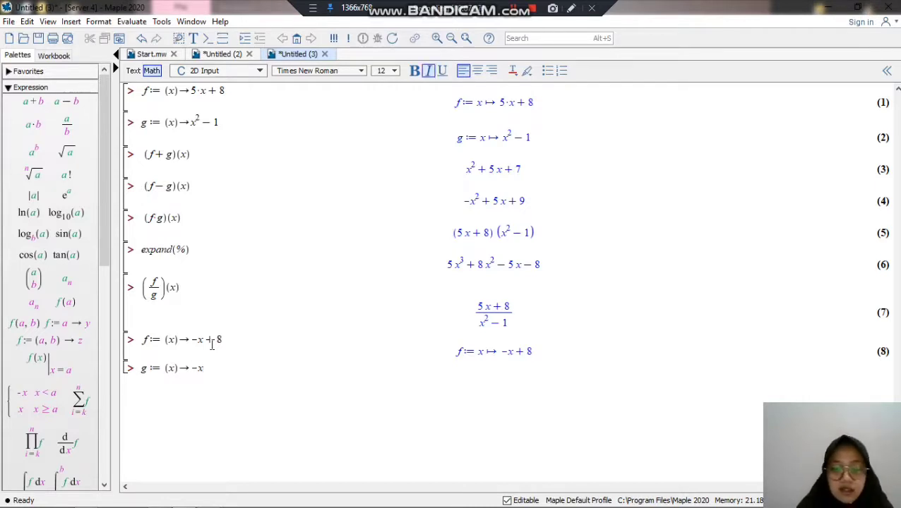
{"action": "type", "text": "^"}
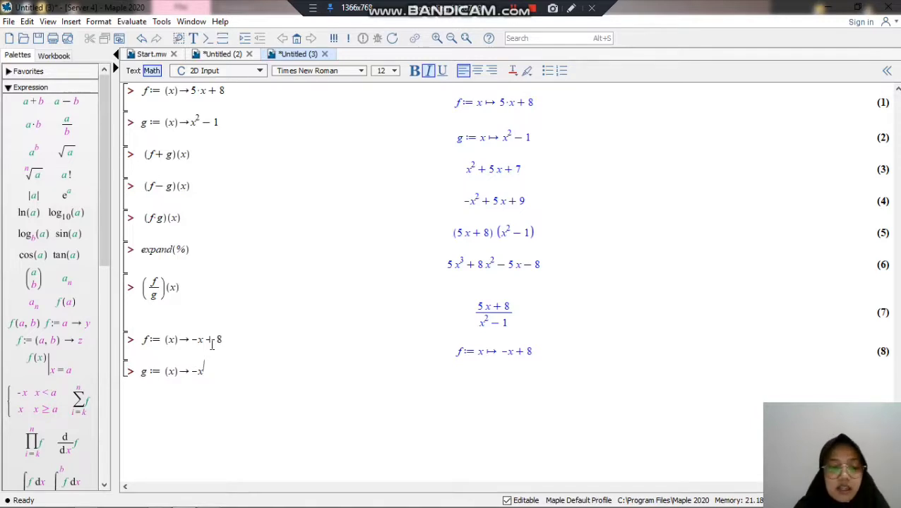
{"action": "type", "text": "3"}
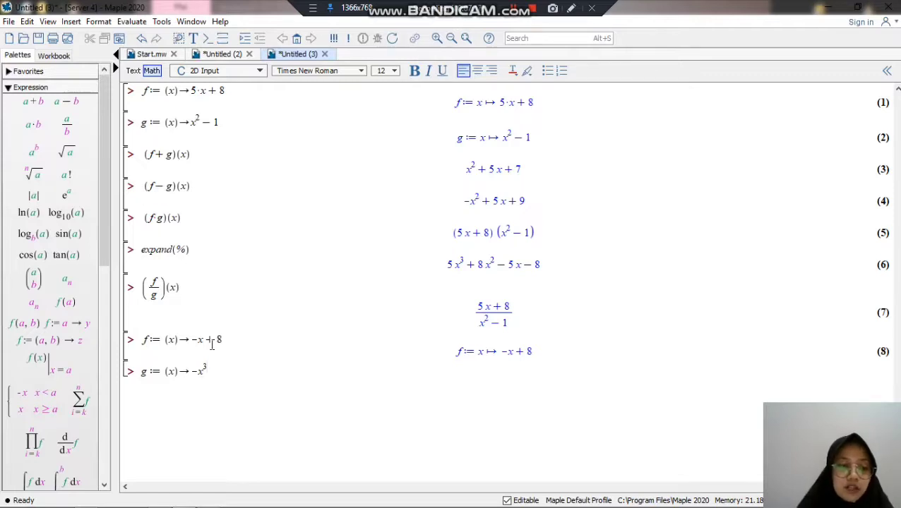
{"action": "key", "text": "Right"}
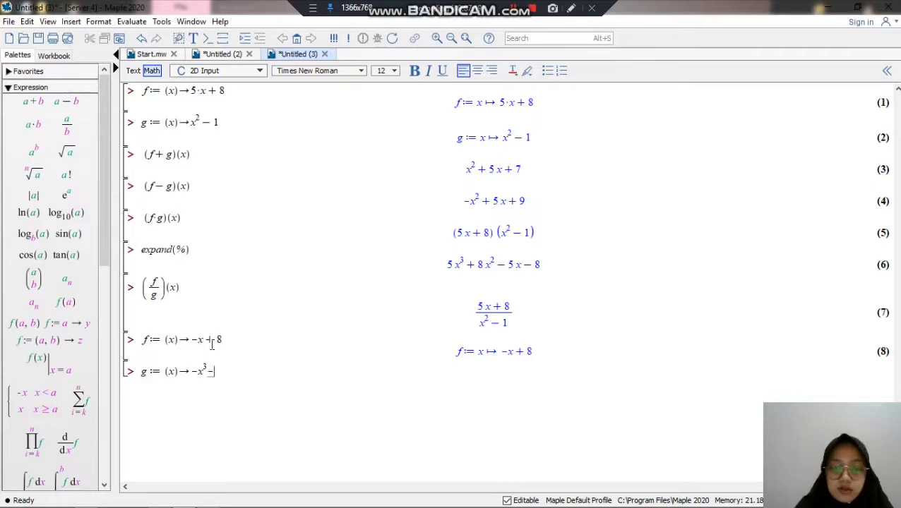
{"action": "type", "text": "-2"}
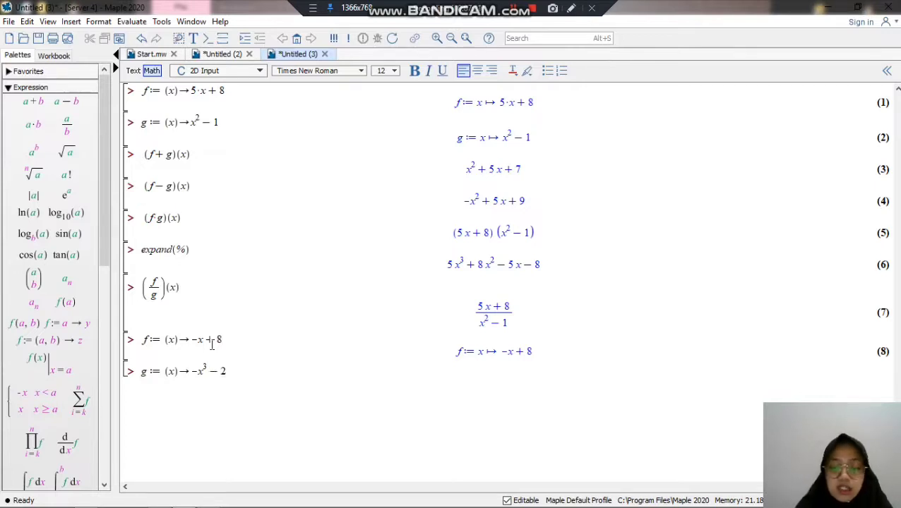
{"action": "type", "text": "*"}
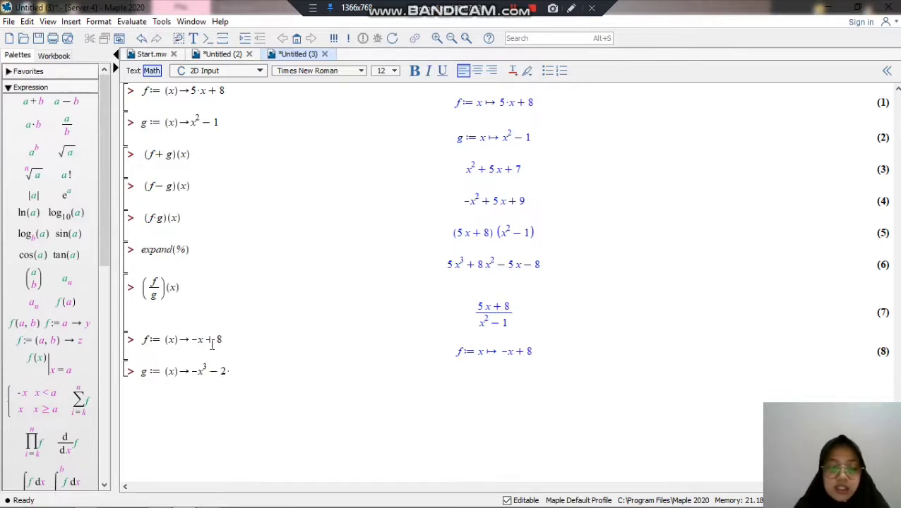
{"action": "type", "text": "x"}
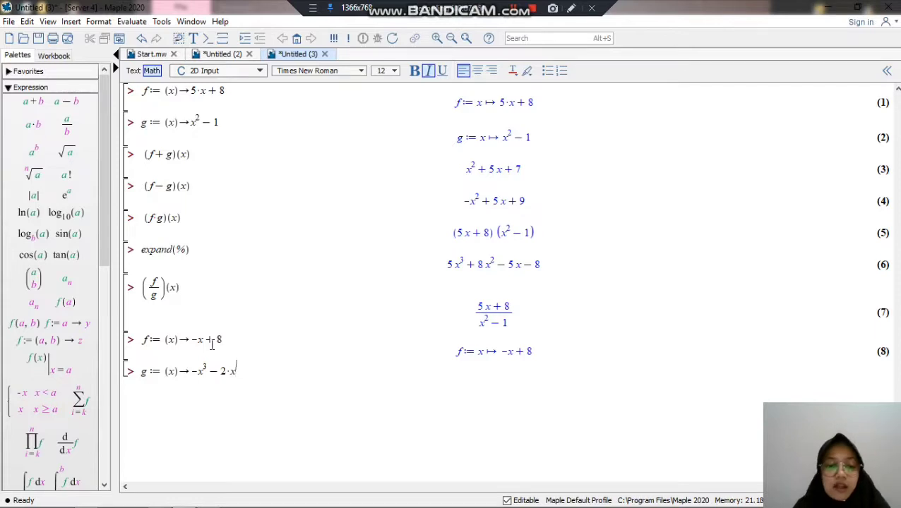
{"action": "type", "text": "^2"}
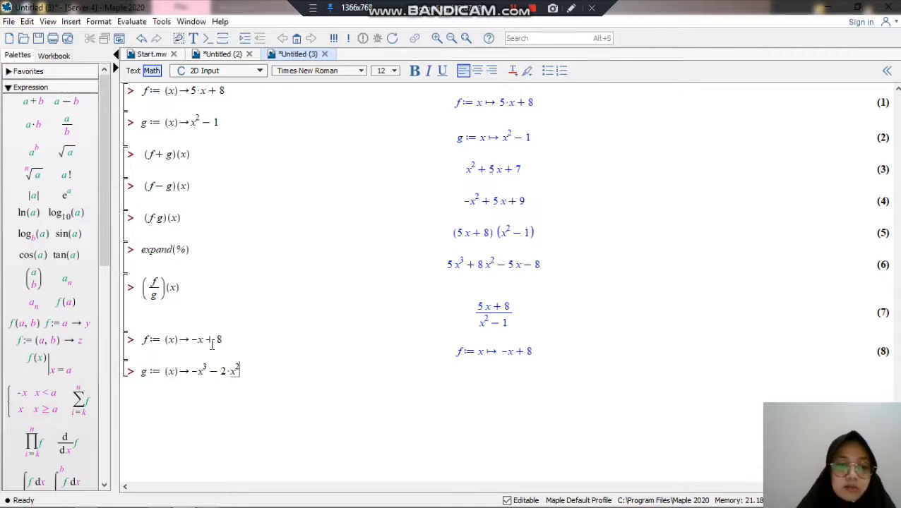
{"action": "key", "text": "Right"}
{"action": "type", "text": "+ "}
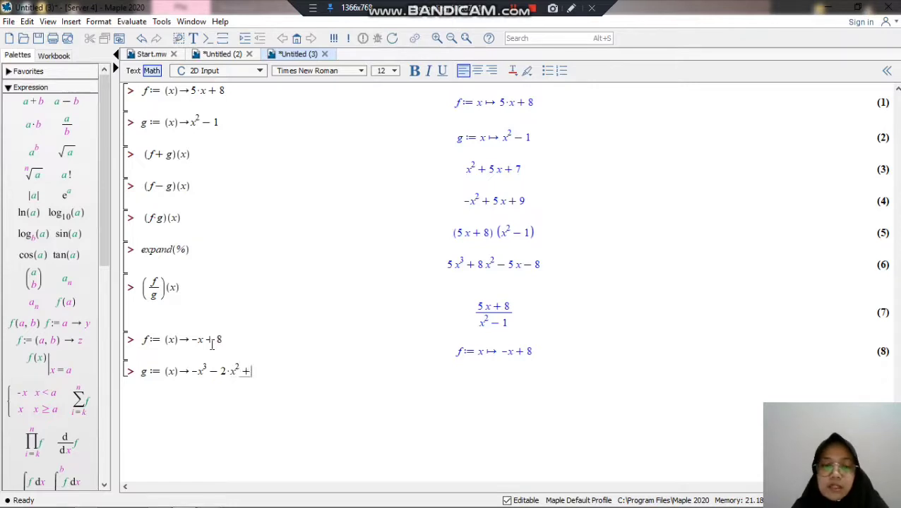
{"action": "type", "text": "9"}
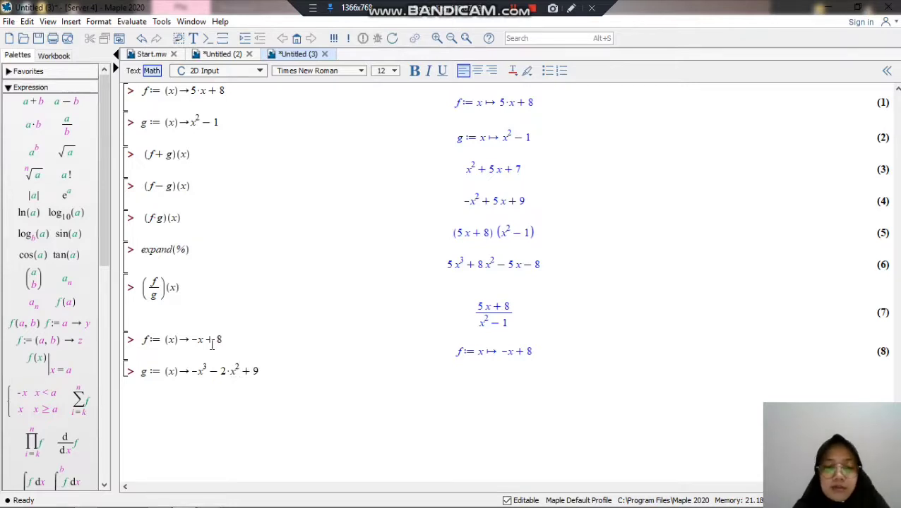
{"action": "key", "text": "Return"}
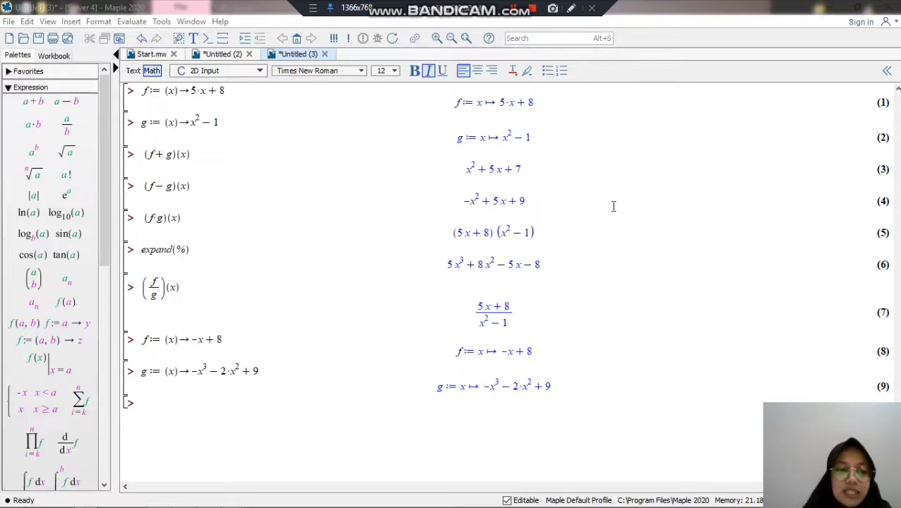
- Evaluate the difference of the two functions at 2.6 with the expression (f−g)(2.6)
{"action": "left_click", "coordinate": [144, 399]}
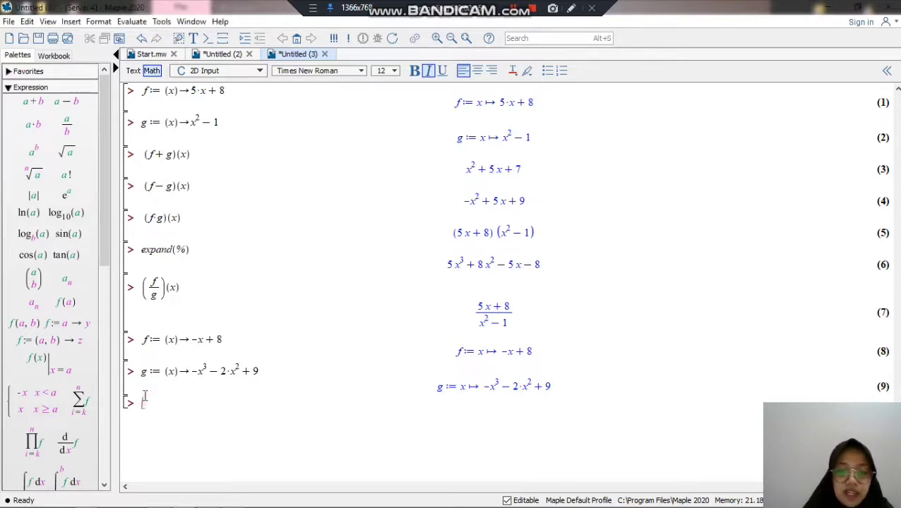
{"action": "type", "text": "(f"}
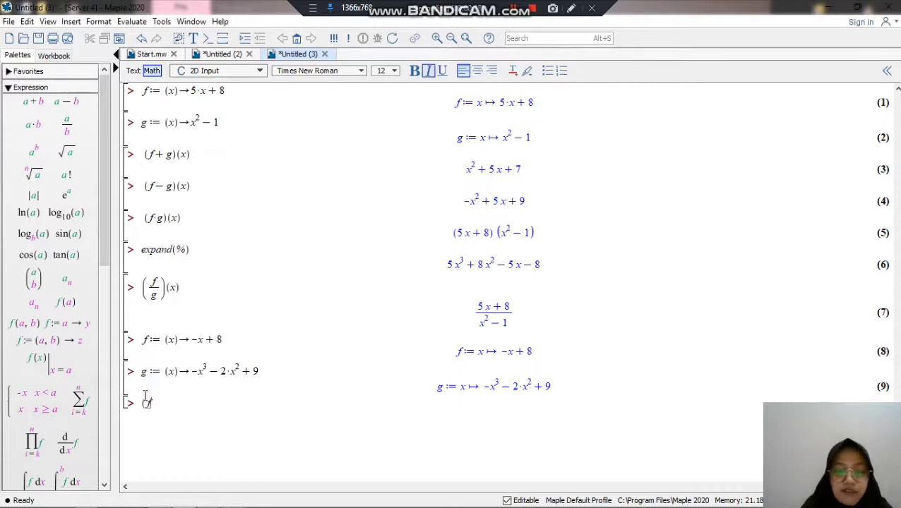
{"action": "type", "text": "-g"}
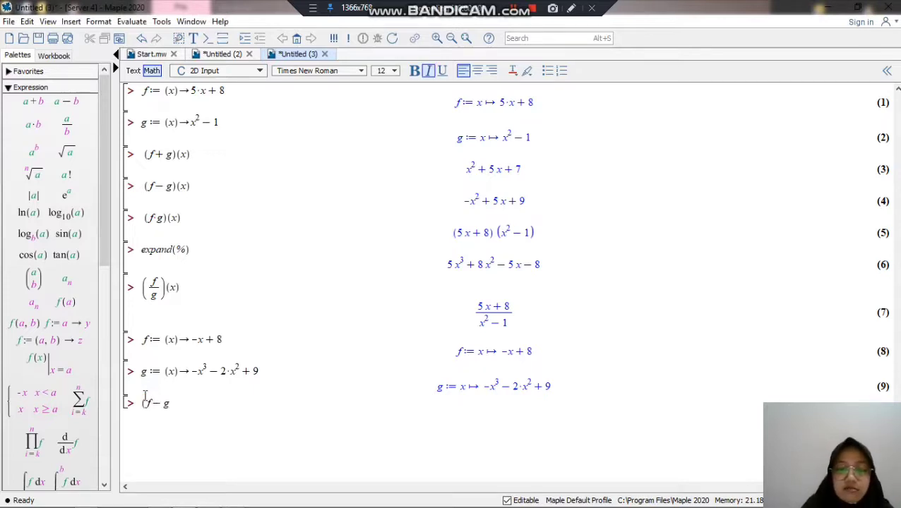
{"action": "type", "text": ")"}
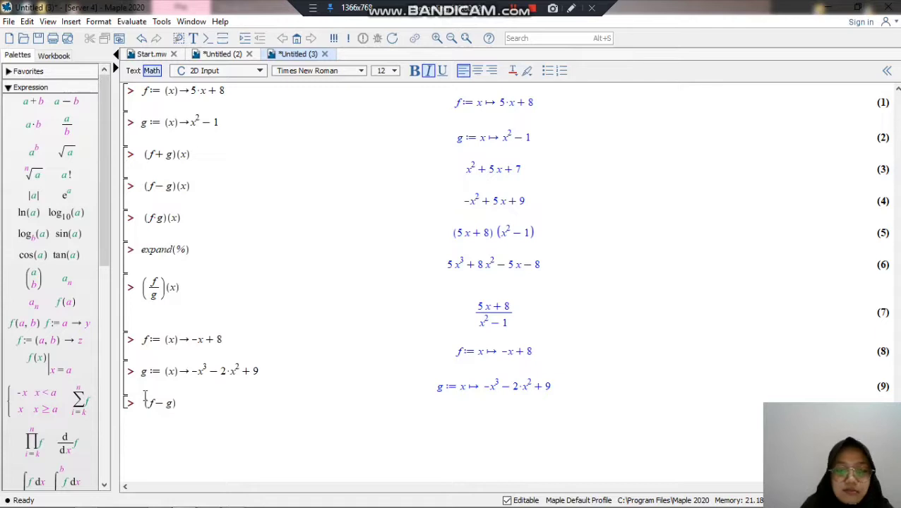
{"action": "type", "text": "("}
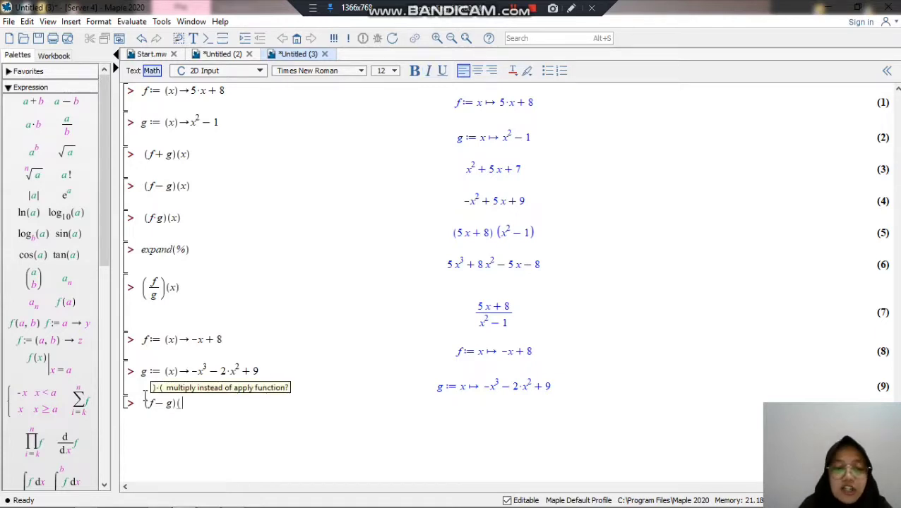
{"action": "type", "text": "2."}
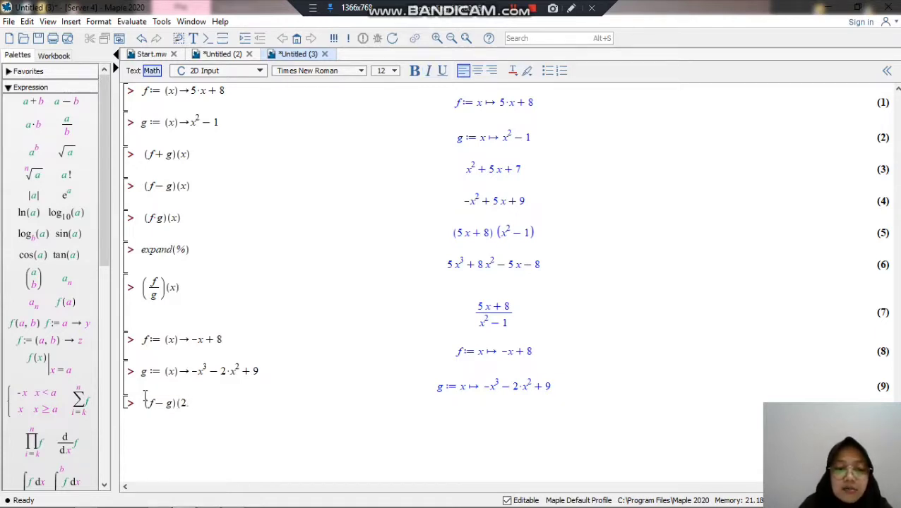
{"action": "type", "text": "6)"}
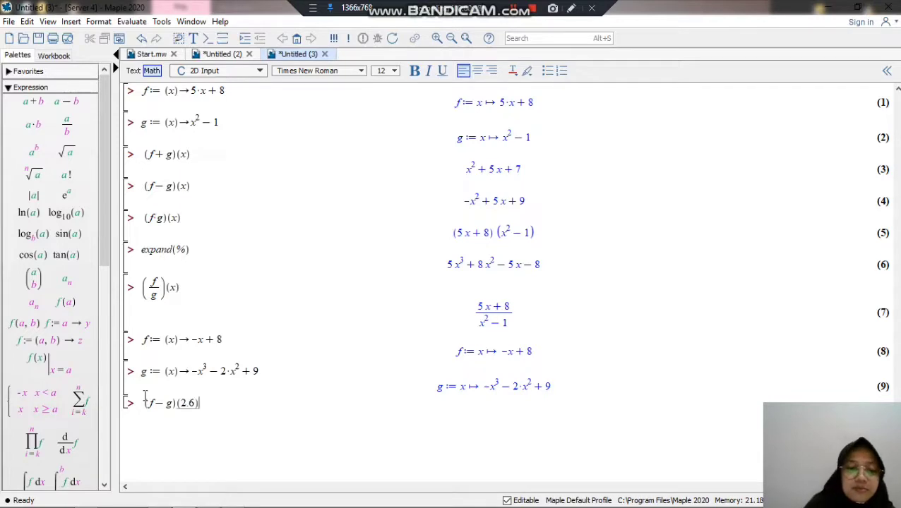
{"action": "key", "text": "Return"}
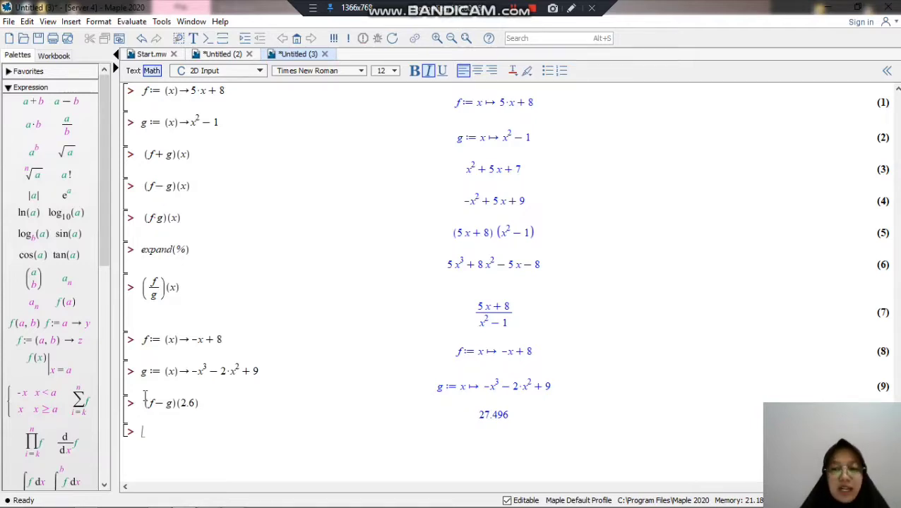
- Create a new worksheet and define the function f := (x) → 2·x + 1 on its first input line
{"action": "key", "text": "ctrl+n"}
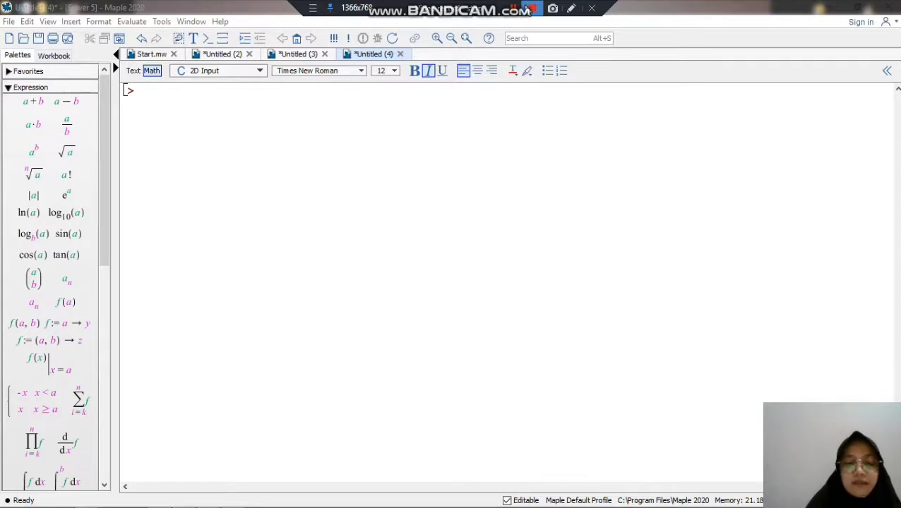
{"action": "left_click", "coordinate": [172, 91]}
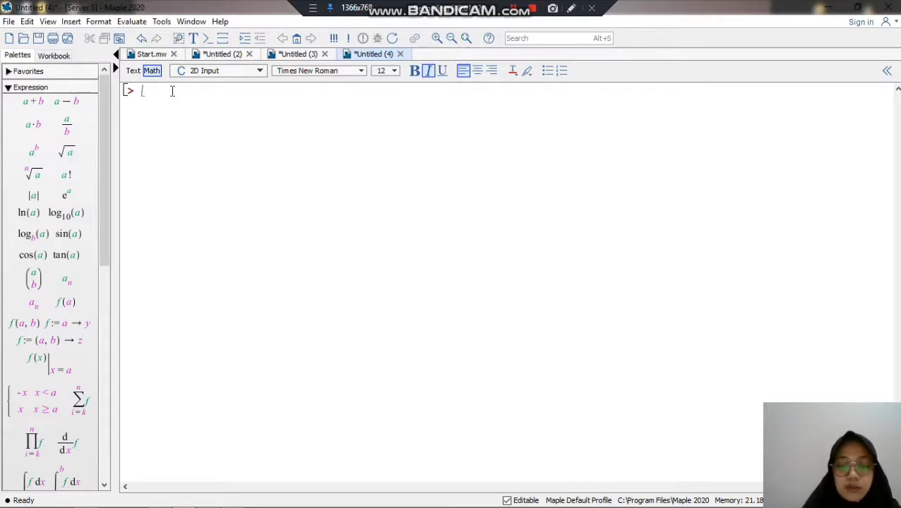
{"action": "type", "text": "f"}
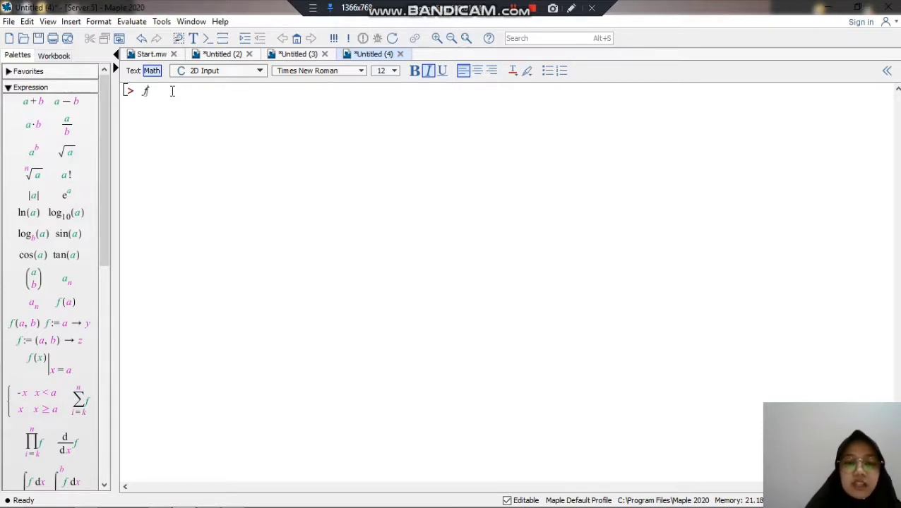
{"action": "type", "text": ":="}
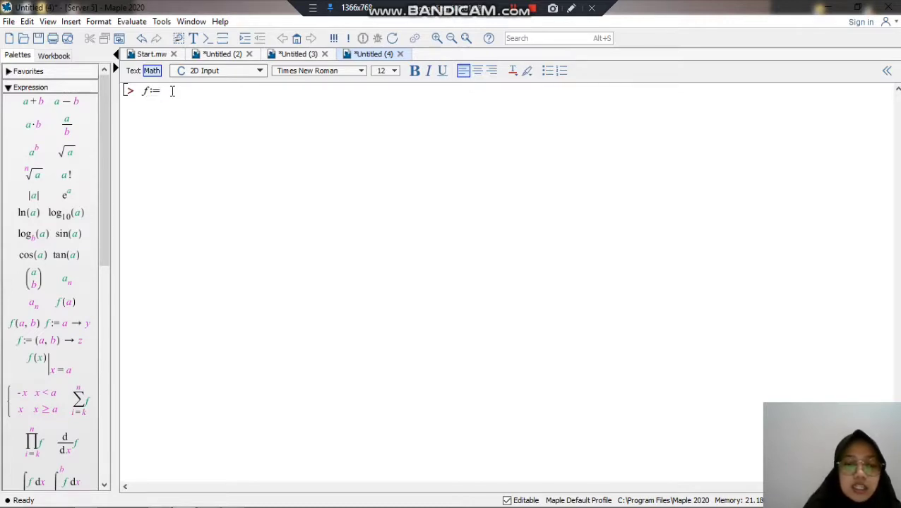
{"action": "type", "text": "("}
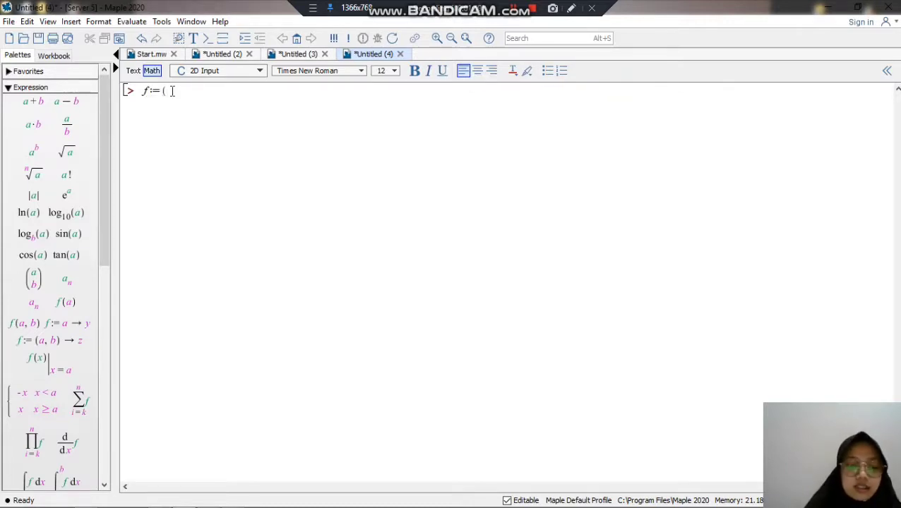
{"action": "type", "text": "x)"}
{"action": "type", "text": "->"}
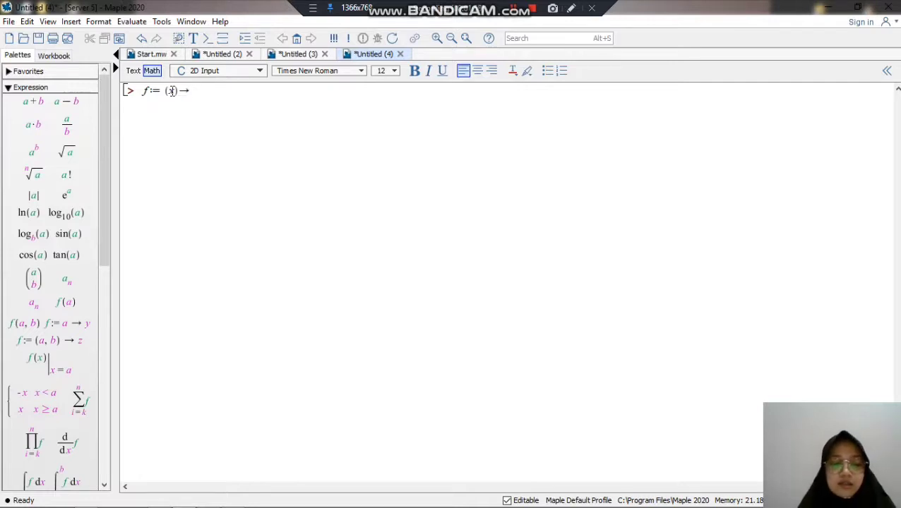
{"action": "type", "text": "2"}
{"action": "type", "text": ";"}
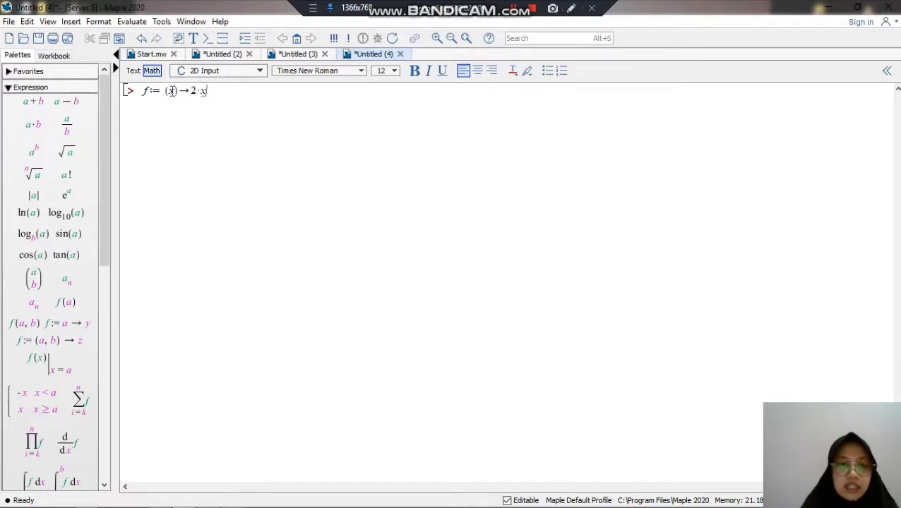
{"action": "type", "text": "x"}
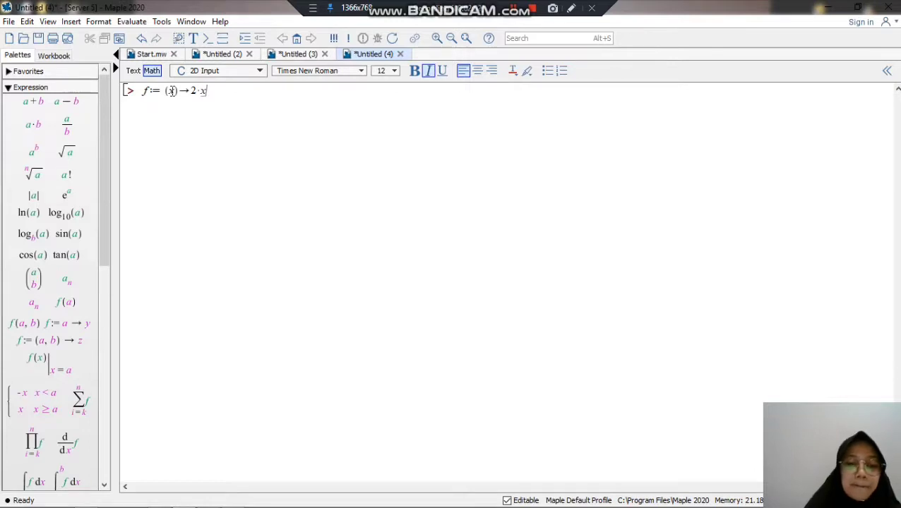
{"action": "type", "text": "+1"}
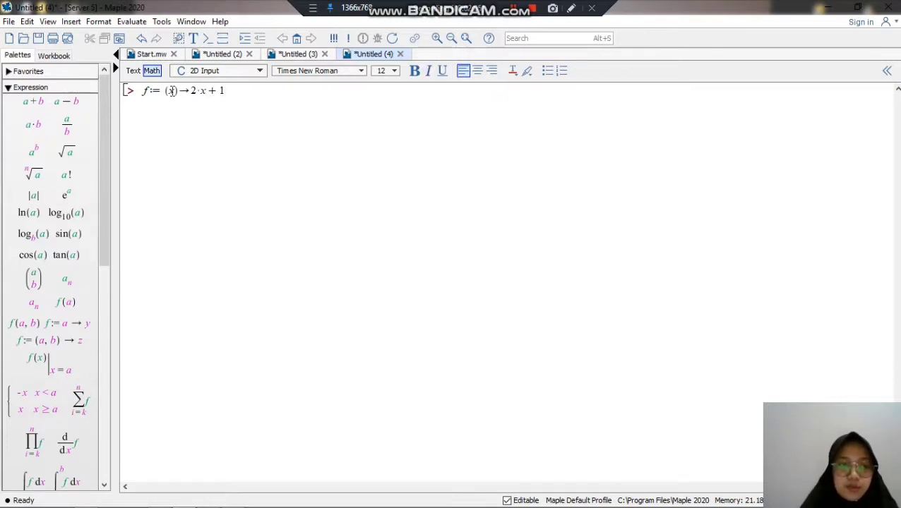
{"action": "key", "text": "Return"}
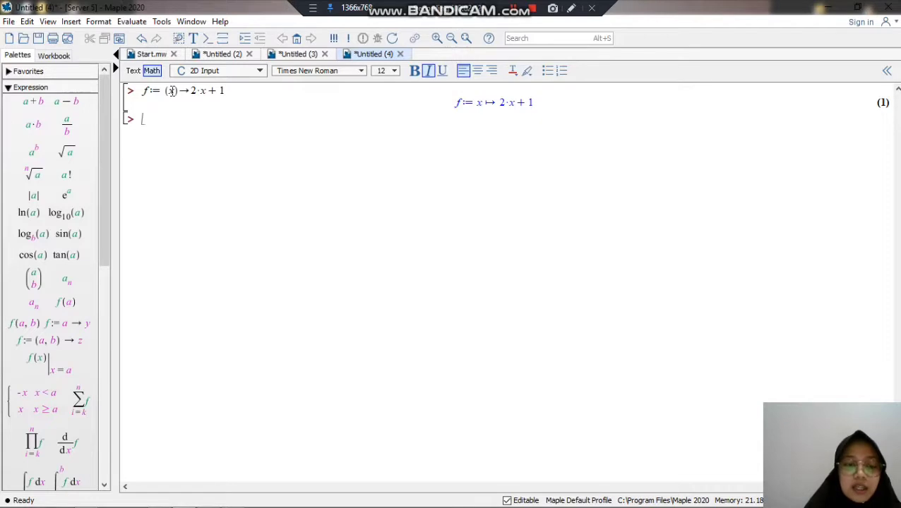
- Define the function g := (x) → x^2 on the new input line and evaluate it
{"action": "type", "text": "g"}
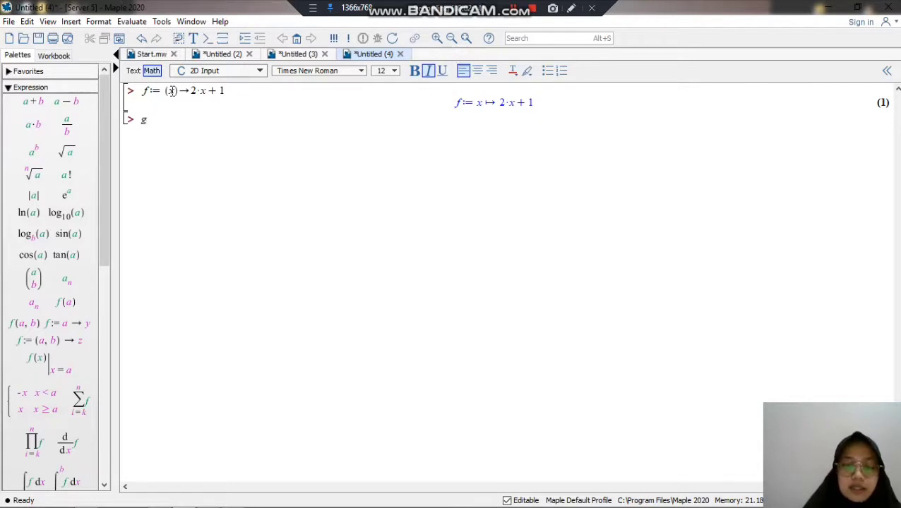
{"action": "type", "text": ":"}
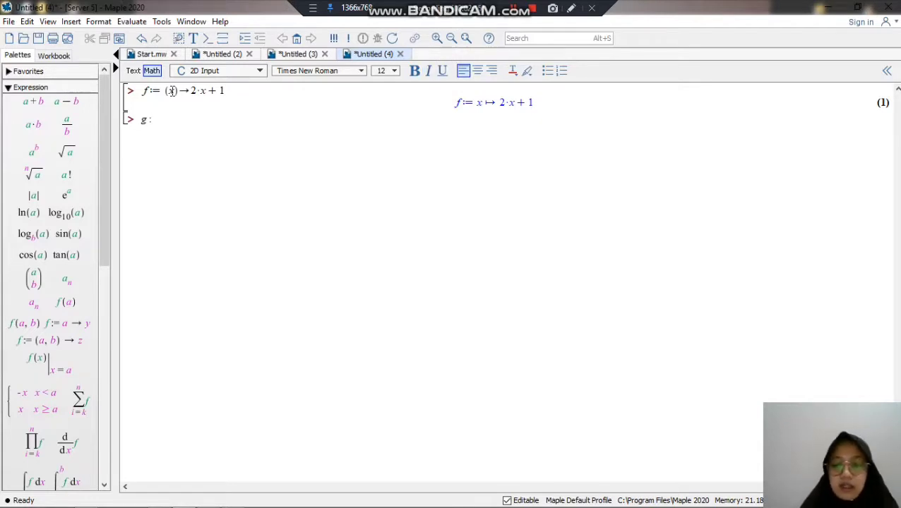
{"action": "type", "text": "="}
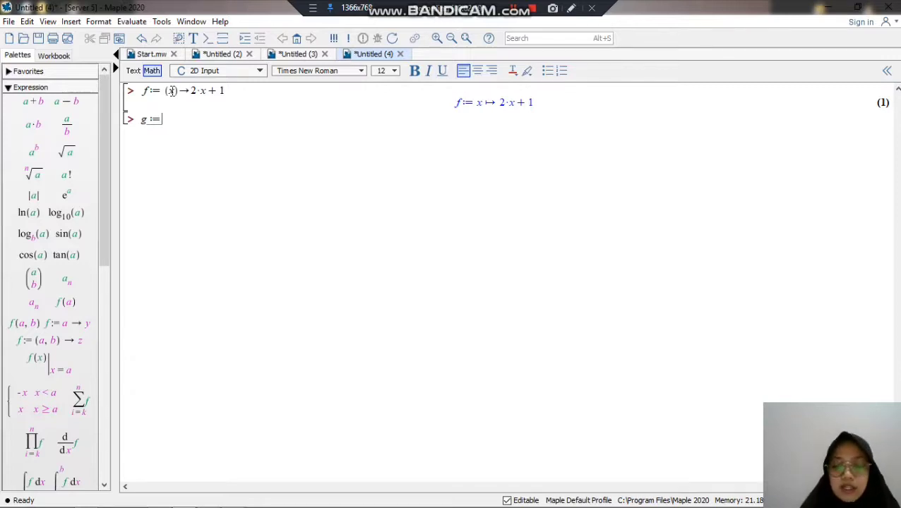
{"action": "type", "text": "(x)"}
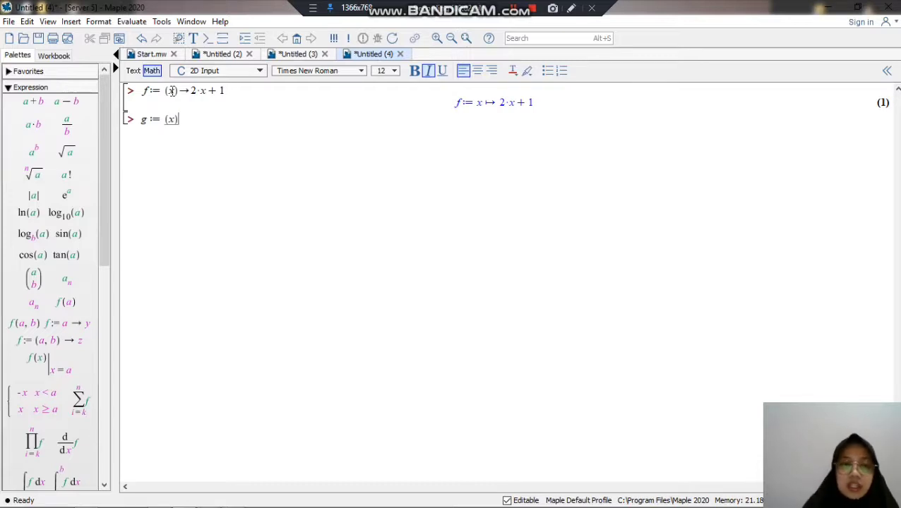
{"action": "type", "text": "->"}
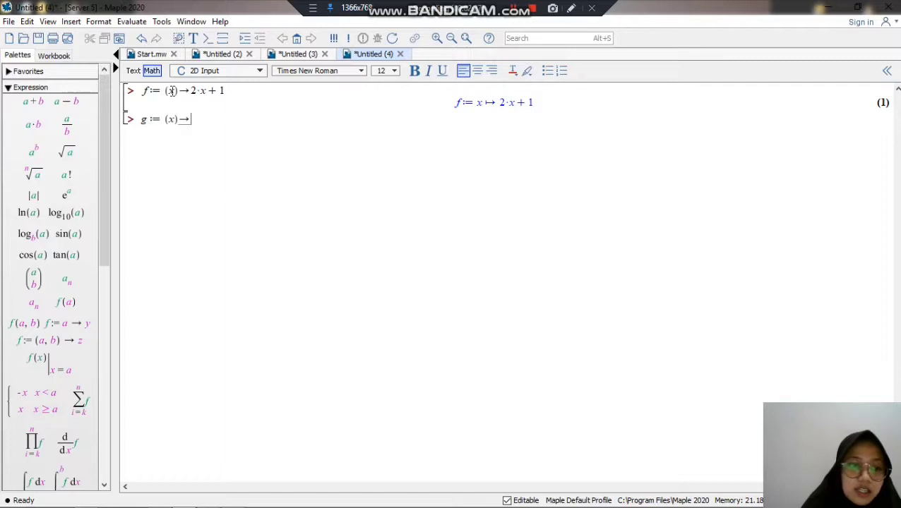
{"action": "type", "text": "x"}
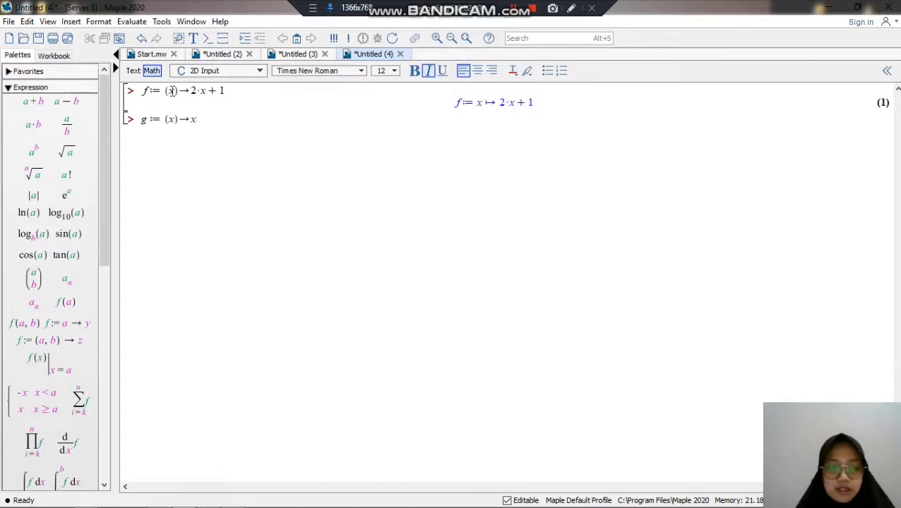
{"action": "type", "text": "^2"}
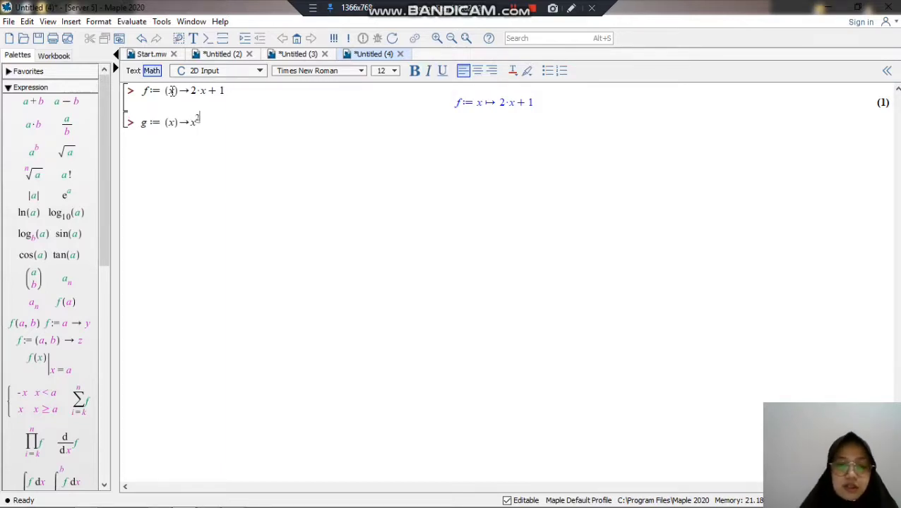
{"action": "key", "text": "Return"}
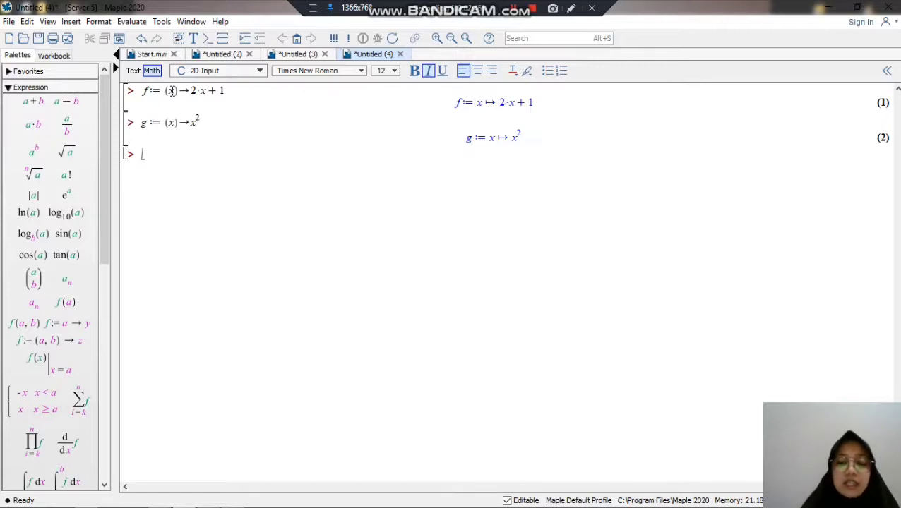
- Compute the composition of f with g by evaluating the expression (f@g)(x)
{"action": "type", "text": "("}
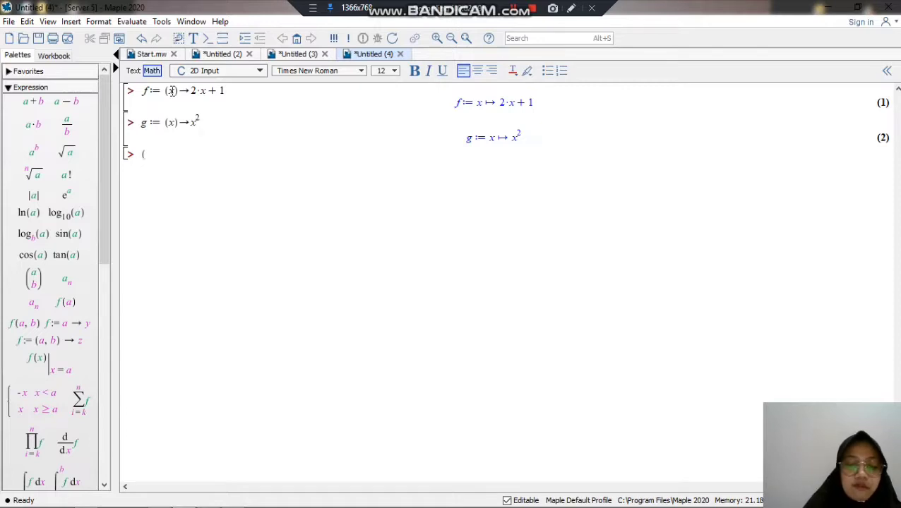
{"action": "type", "text": "f"}
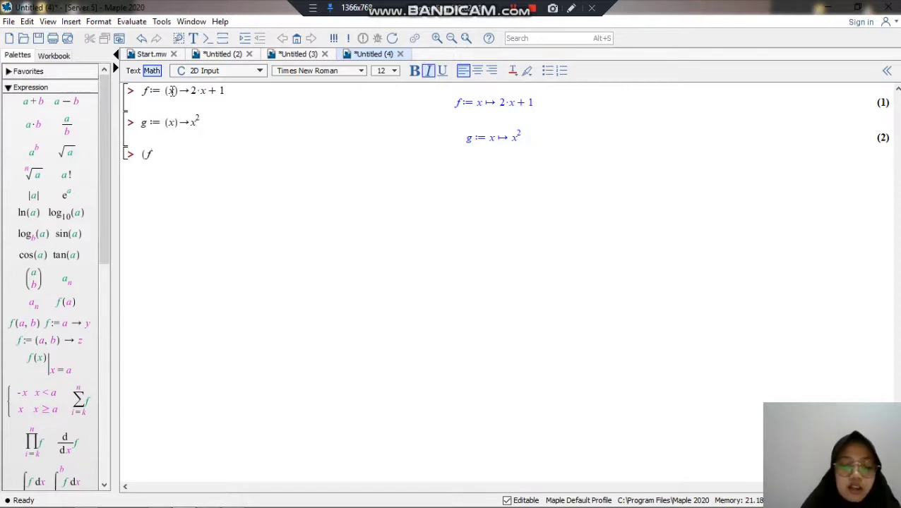
{"action": "type", "text": "@g"}
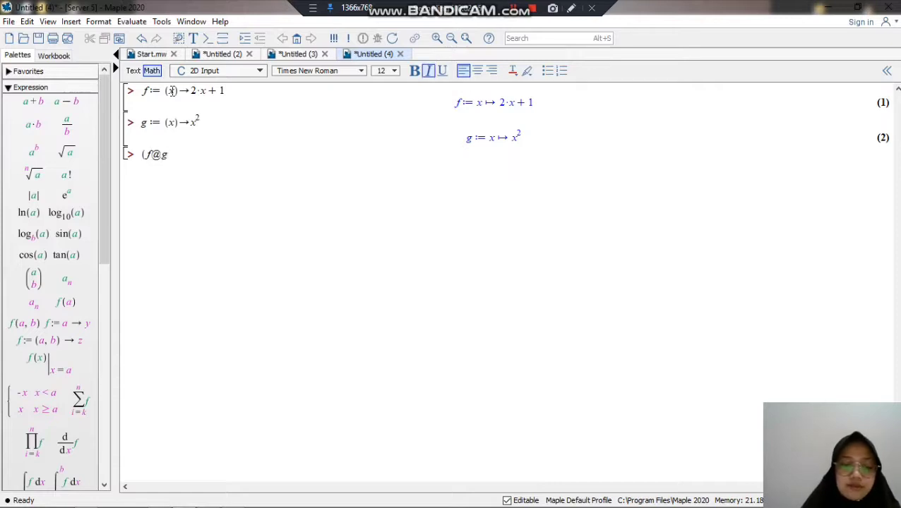
{"action": "type", "text": ")"}
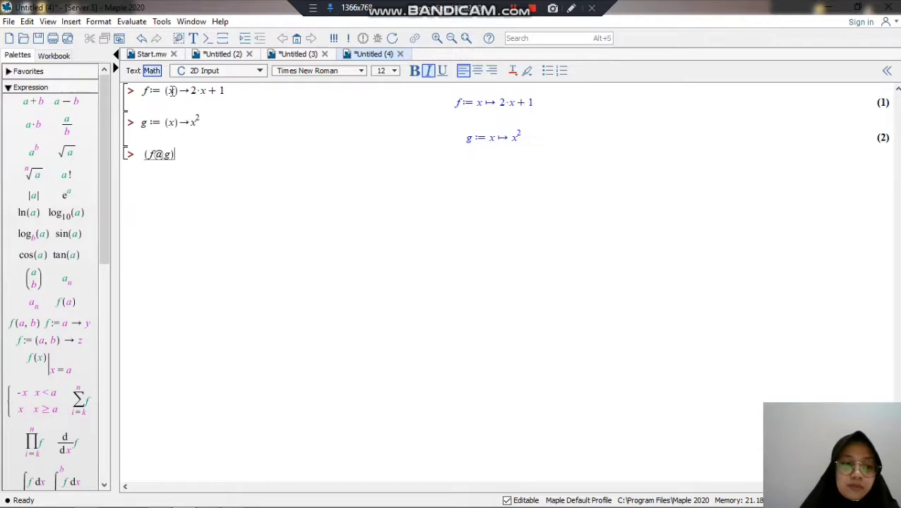
{"action": "type", "text": "(x"}
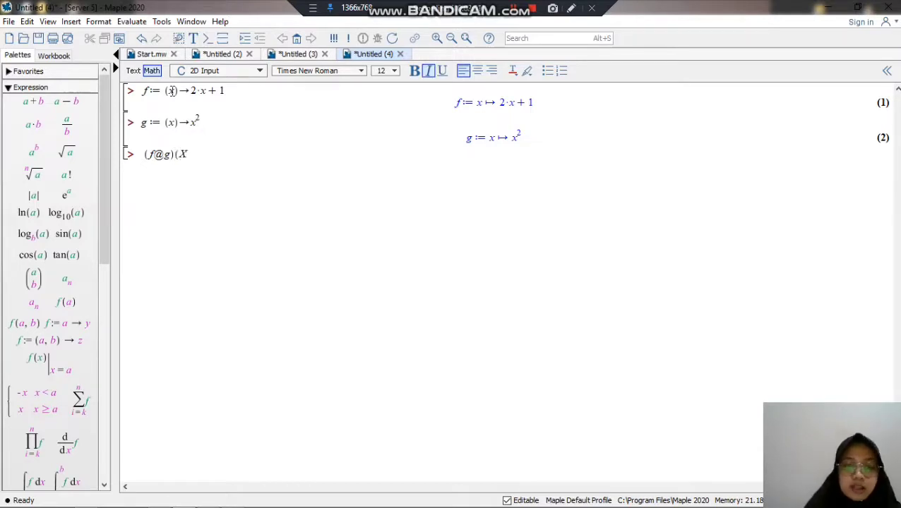
{"action": "key", "text": "BackSpace"}
{"action": "type", "text": "x"}
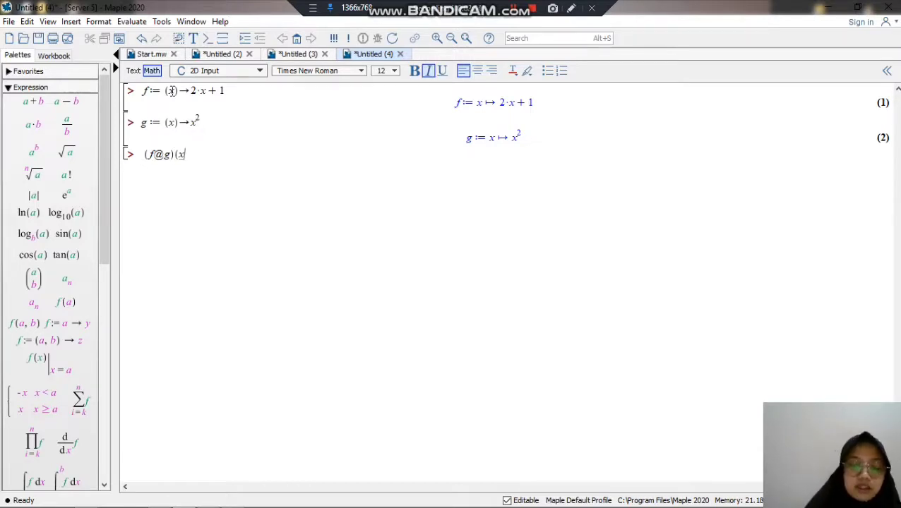
{"action": "type", "text": ")"}
{"action": "key", "text": "Return"}
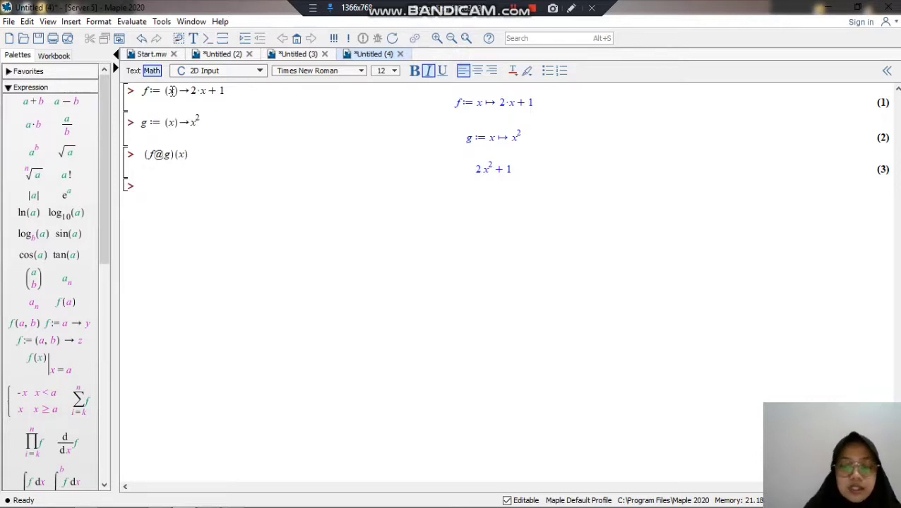
- Compute the reverse composition, g of f, by evaluating the expression (g@f)(x)
{"action": "type", "text": "("}
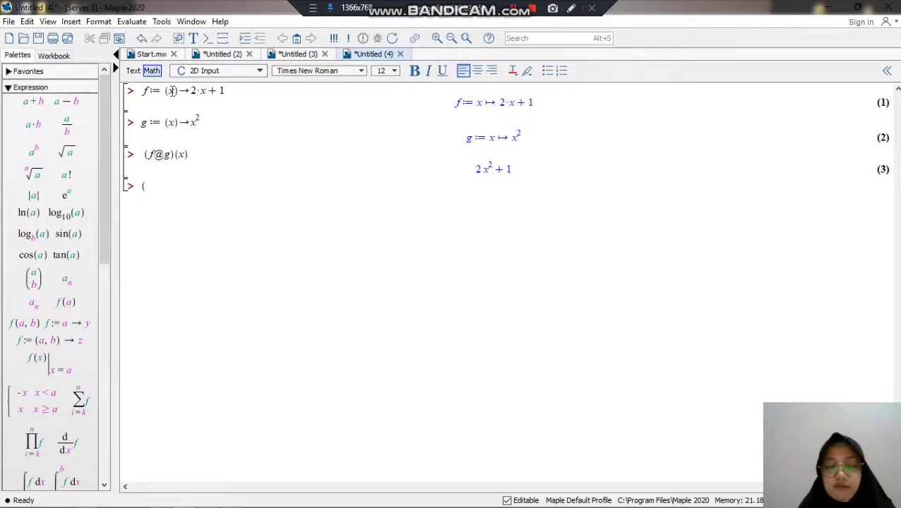
{"action": "type", "text": "f@"}
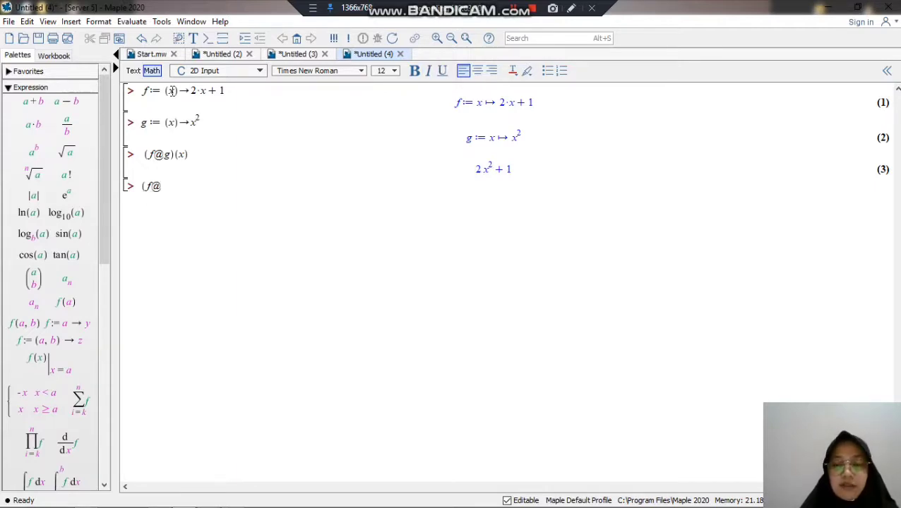
{"action": "key", "text": "Left"}
{"action": "key", "text": "BackSpace"}
{"action": "type", "text": "g@"}
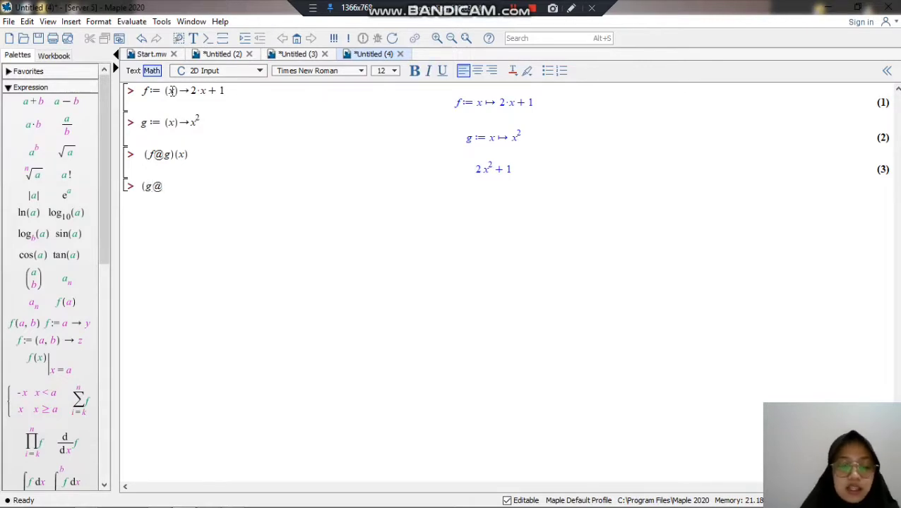
{"action": "type", "text": "f) ("}
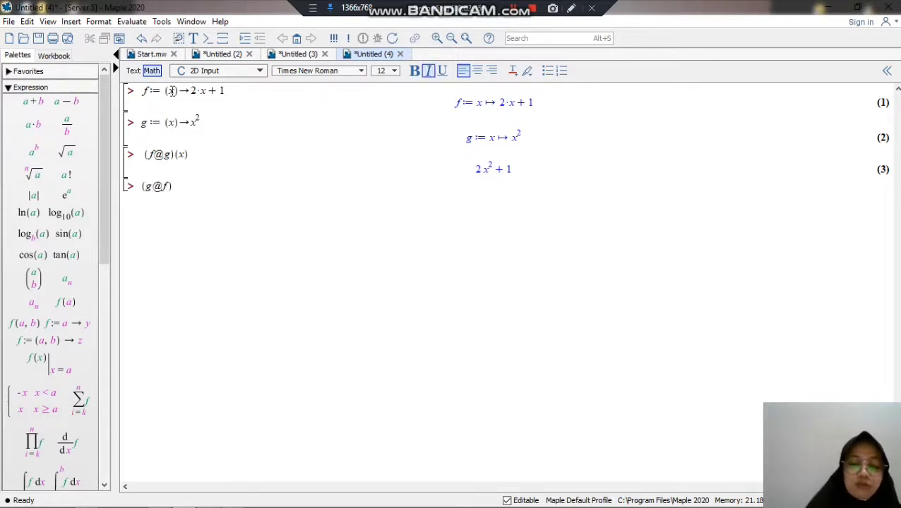
{"action": "type", "text": "x)"}
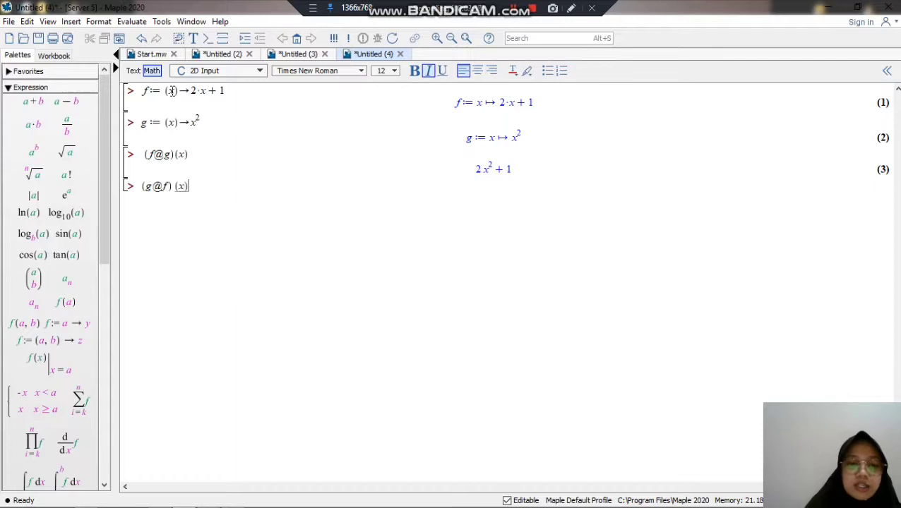
{"action": "key", "text": "Return"}
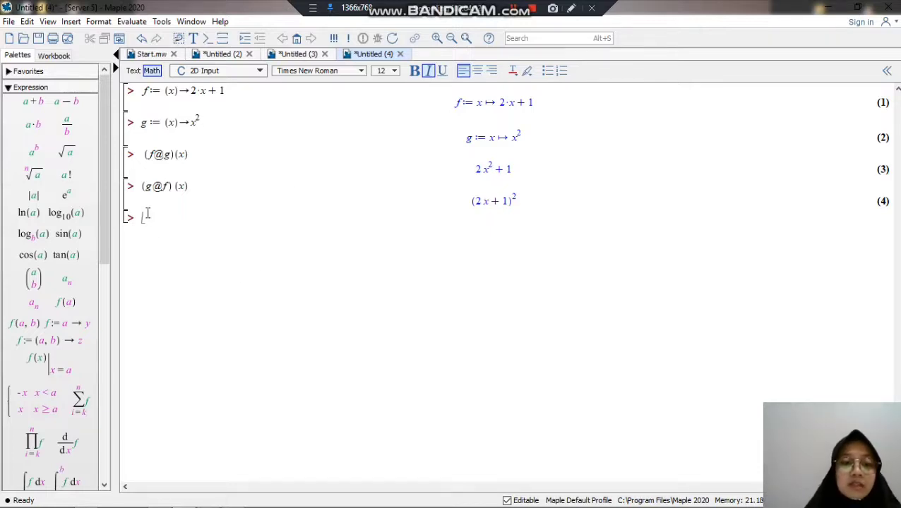
- Evaluate the composition of g with f at 2 using the expression (g@f)(2)
{"action": "type", "text": "("}
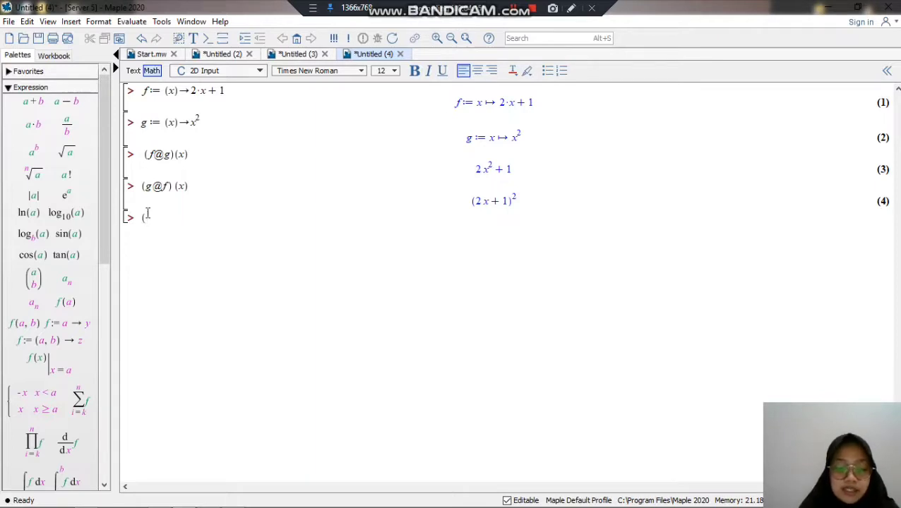
{"action": "type", "text": "g"}
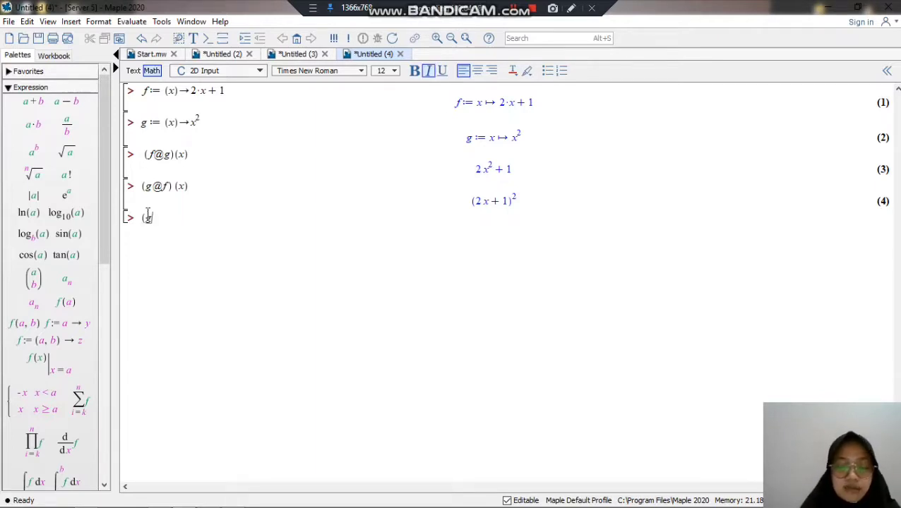
{"action": "type", "text": "@"}
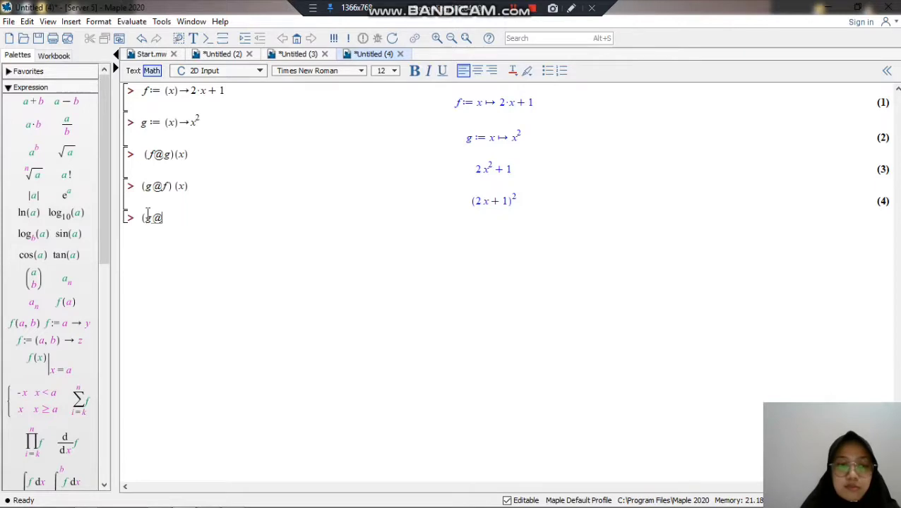
{"action": "type", "text": "f)"}
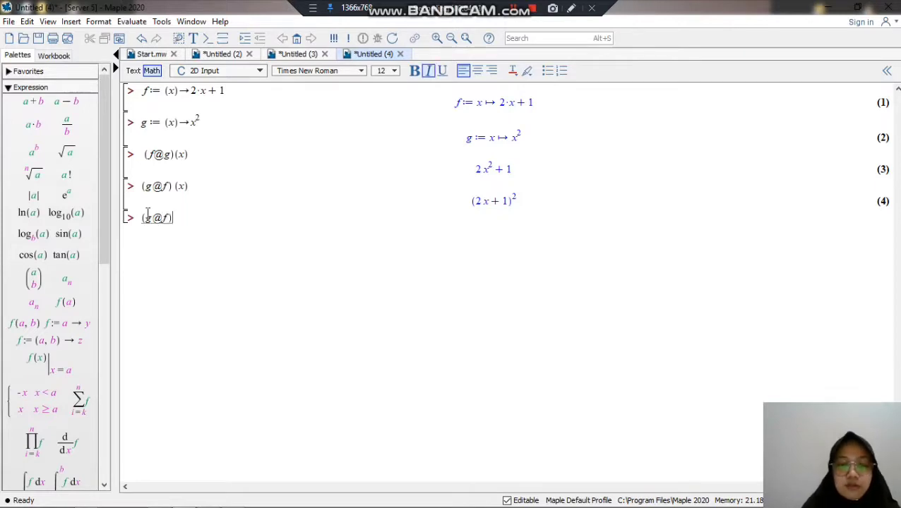
{"action": "type", "text": " ("}
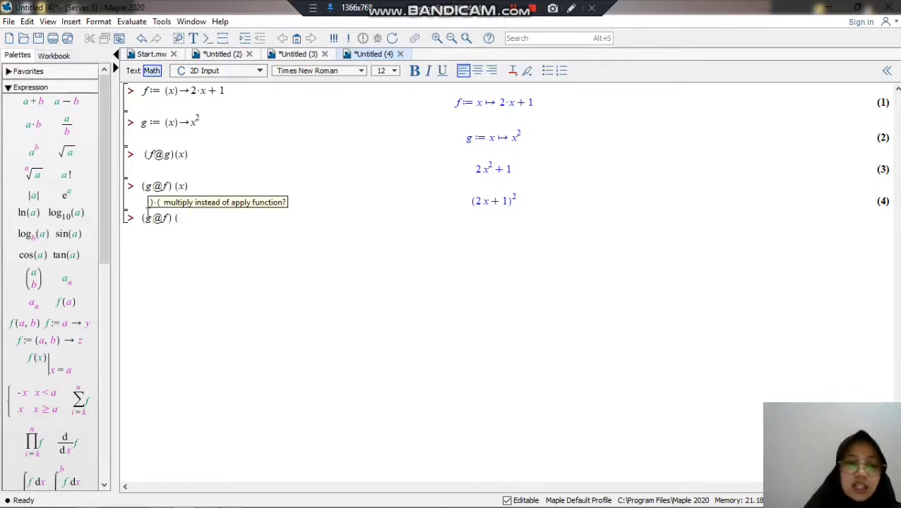
{"action": "type", "text": "2"}
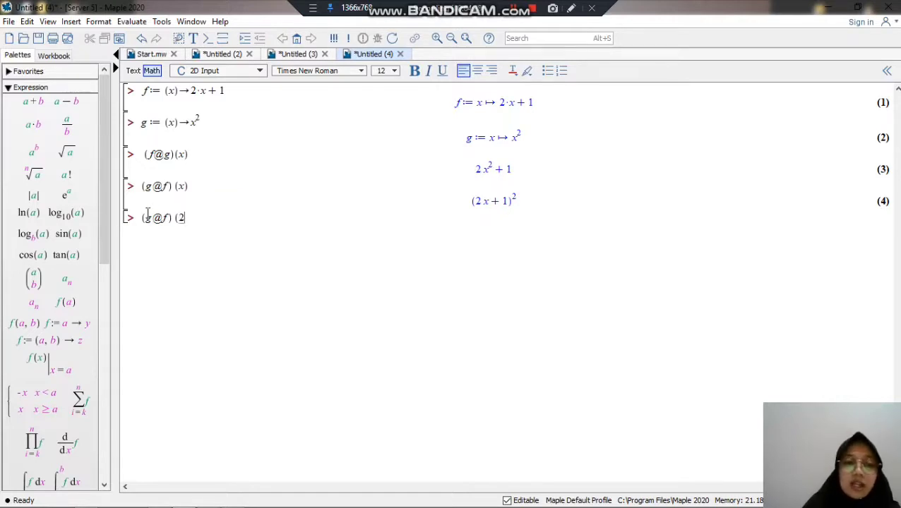
{"action": "type", "text": ")"}
{"action": "key", "text": "Return"}
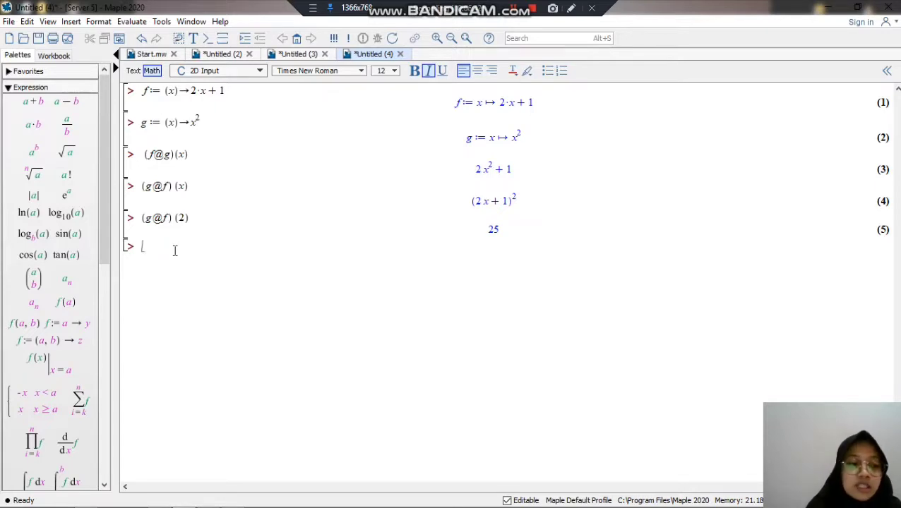
- Start a new definition of f on the empty input line as f := (x) → (3·x + 2), with the expression in parentheses
{"action": "type", "text": "f:="}
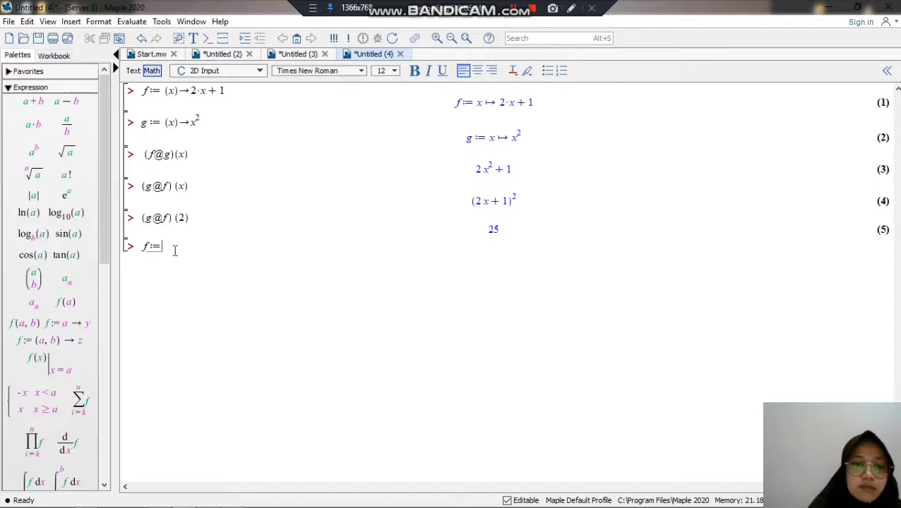
{"action": "type", "text": "(x"}
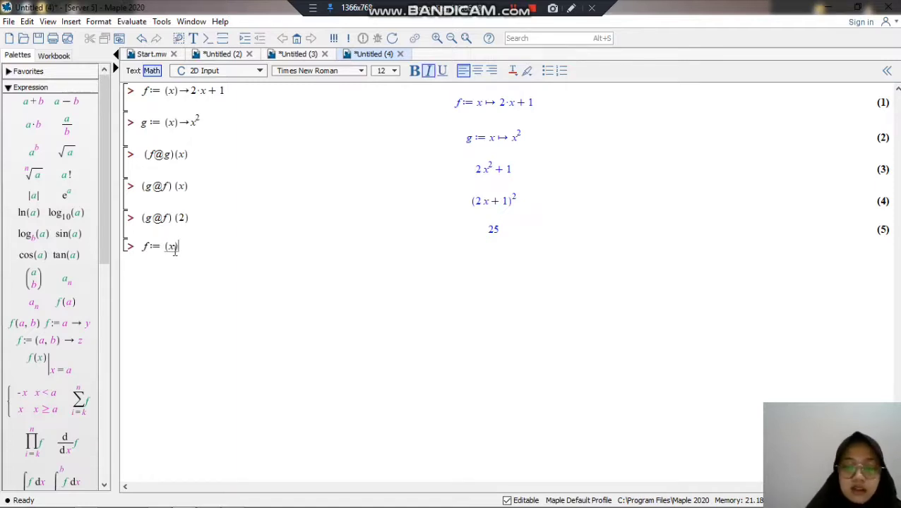
{"action": "type", "text": ")->"}
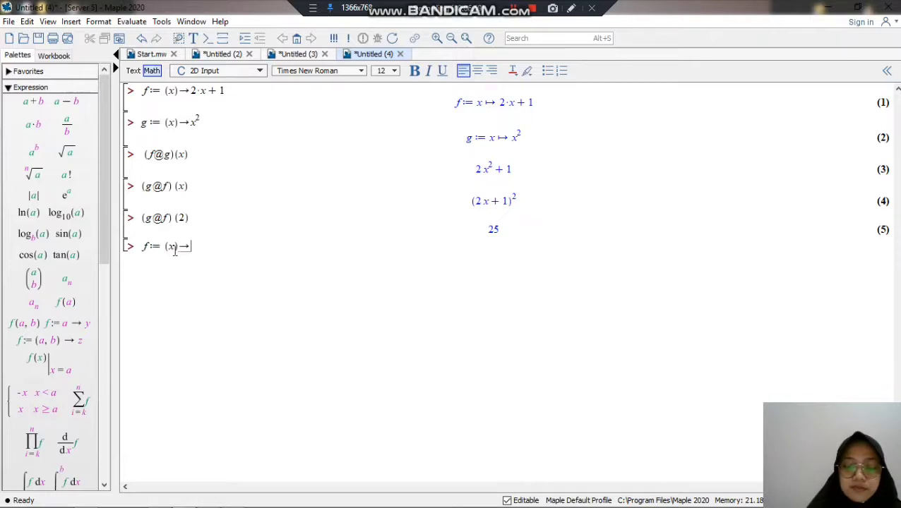
{"action": "type", "text": "3"}
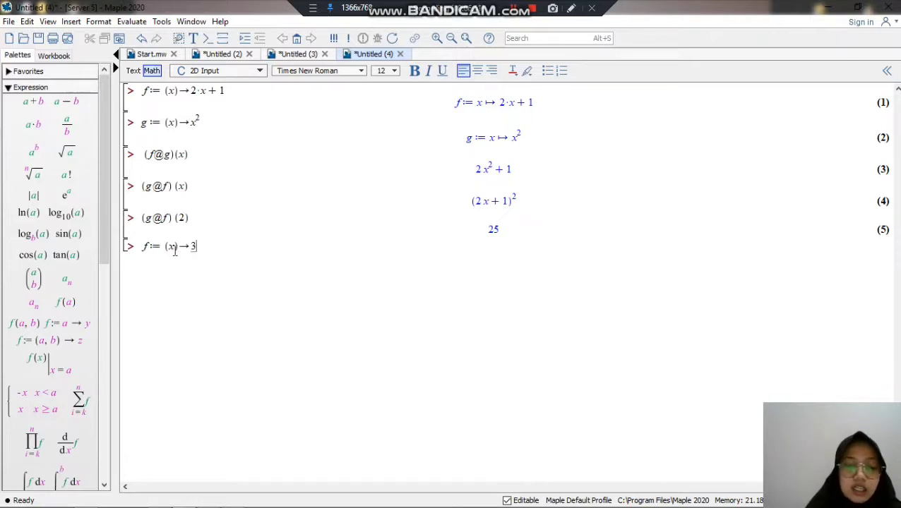
{"action": "type", "text": "*"}
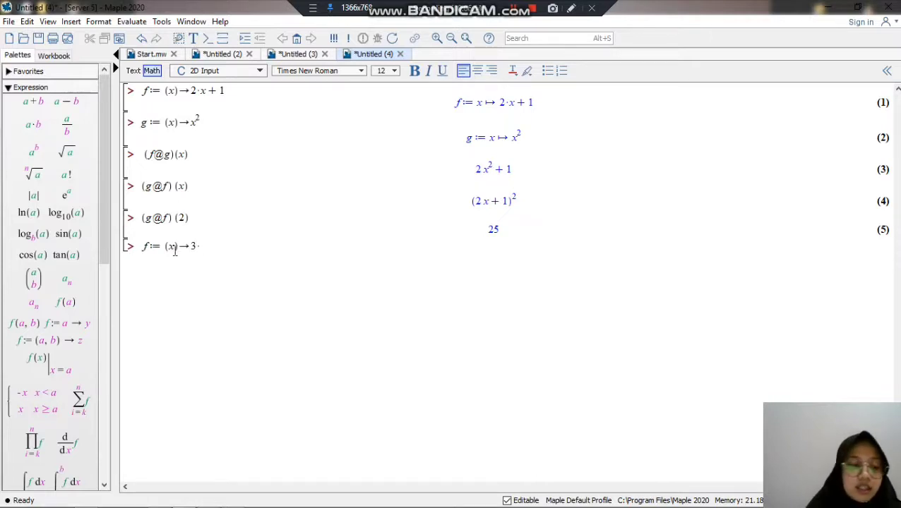
{"action": "type", "text": "x"}
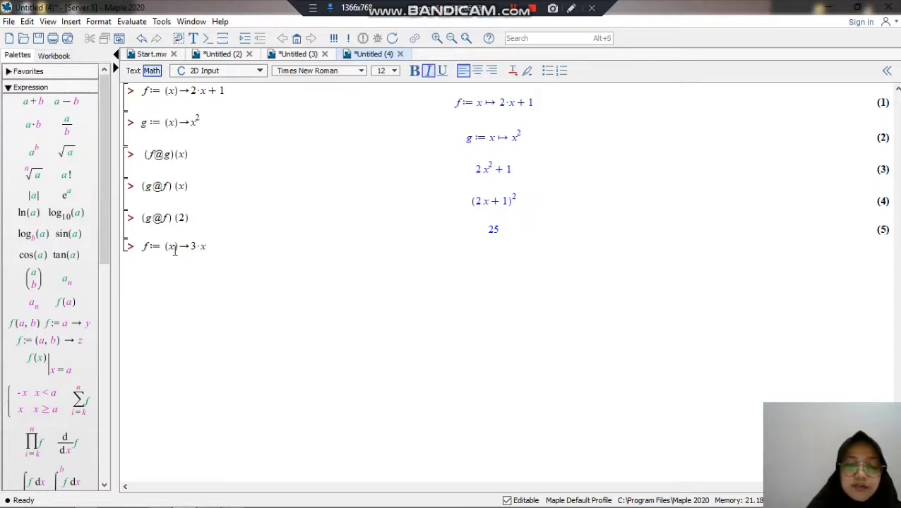
{"action": "type", "text": "+2"}
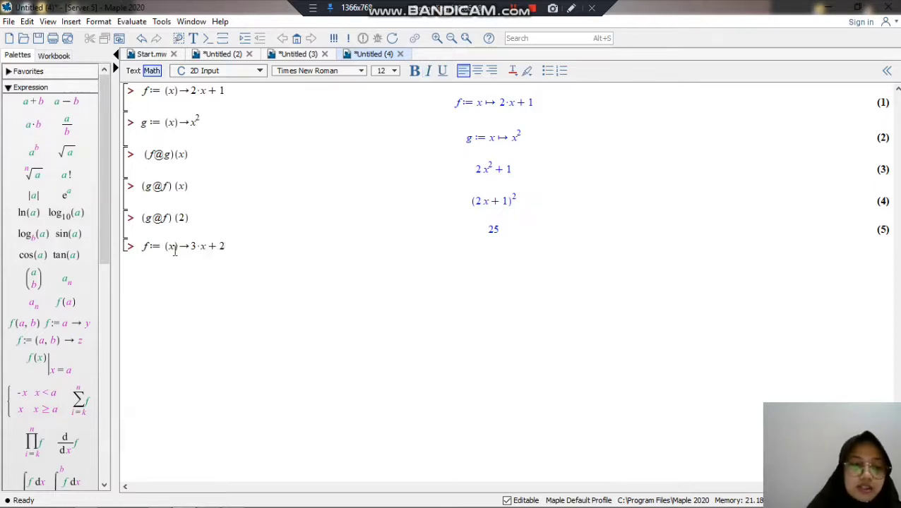
{"action": "type", "text": ")"}
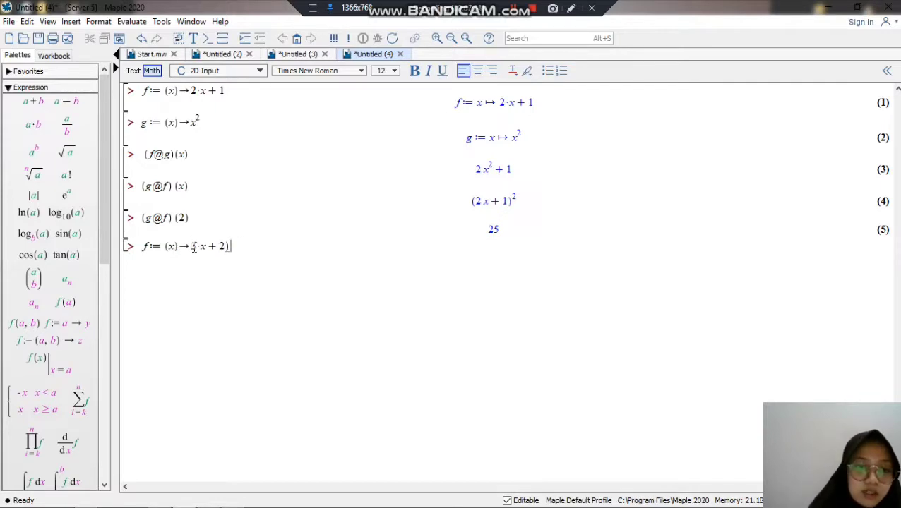
{"action": "left_click", "coordinate": [191, 246]}
{"action": "type", "text": "("}
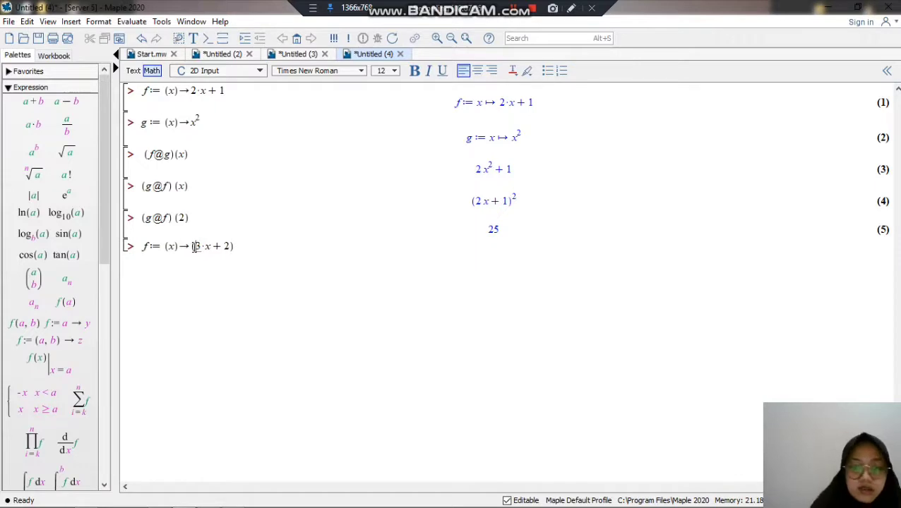
- Divide the parenthesized expression by (2·x − 1) and evaluate the definition of f
{"action": "type", "text": "/"}
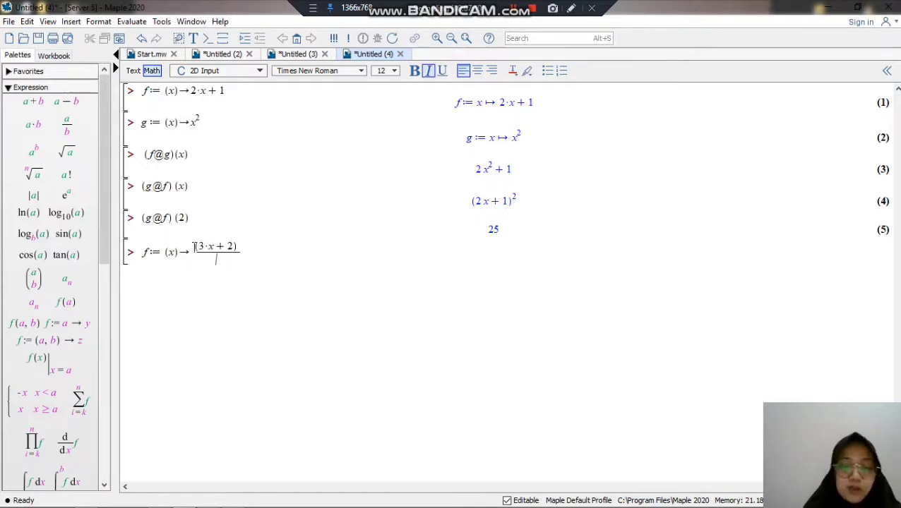
{"action": "type", "text": "2"}
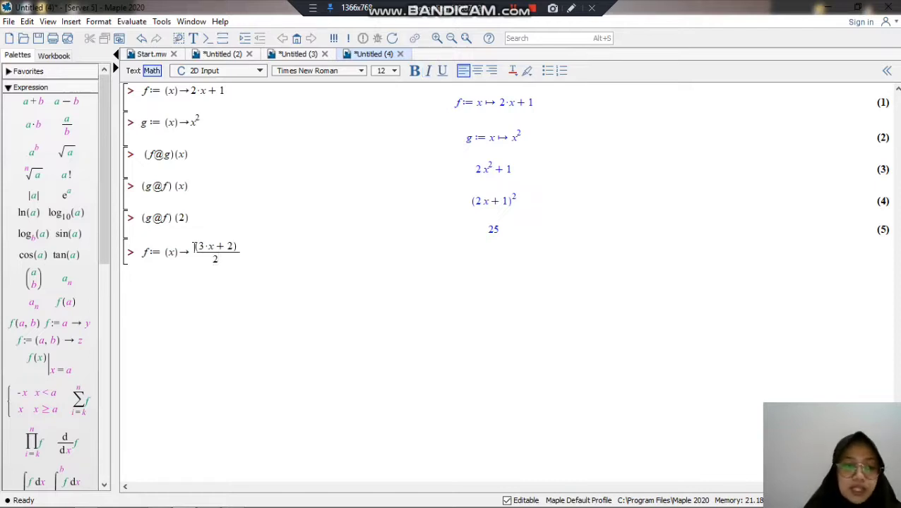
{"action": "key", "text": "BackSpace"}
{"action": "type", "text": "("}
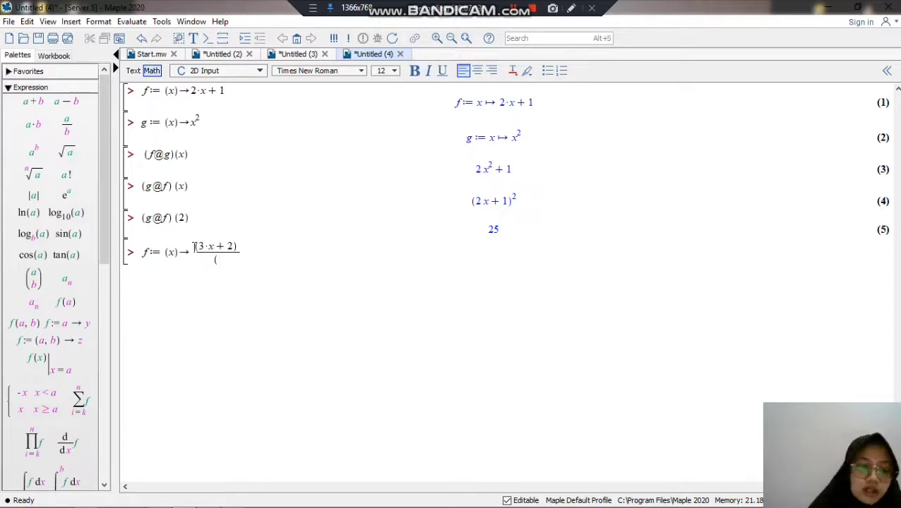
{"action": "type", "text": "2"}
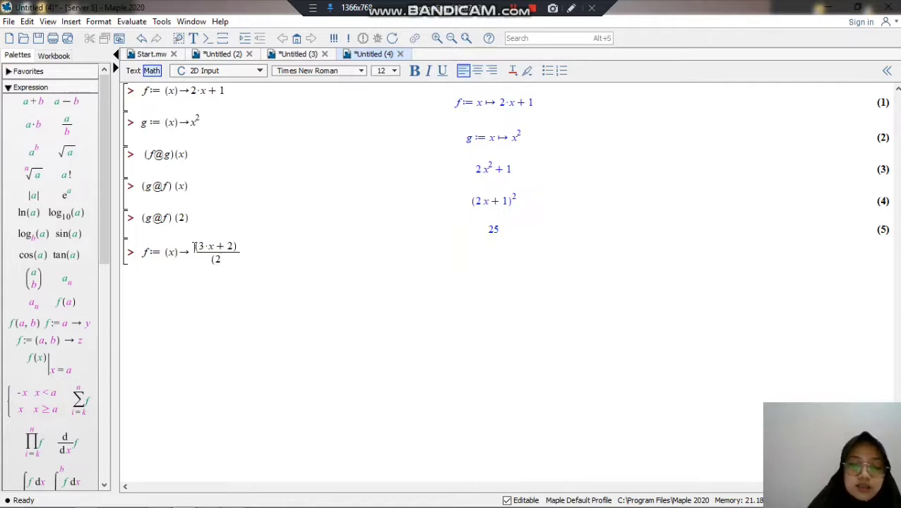
{"action": "type", "text": "*x-1"}
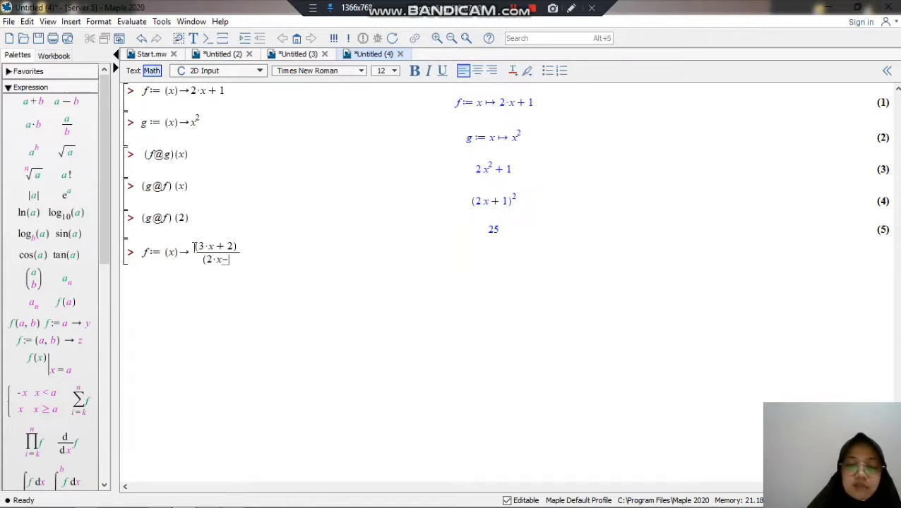
{"action": "type", "text": ")"}
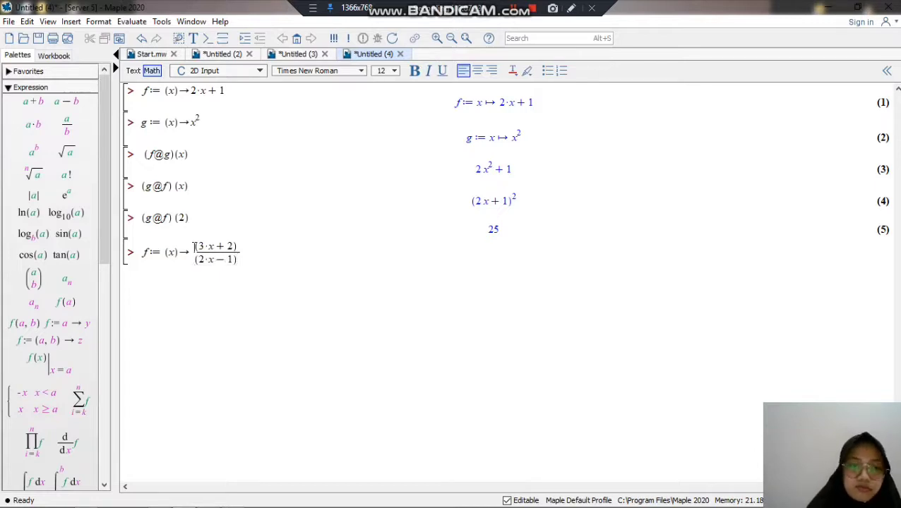
{"action": "key", "text": "Return"}
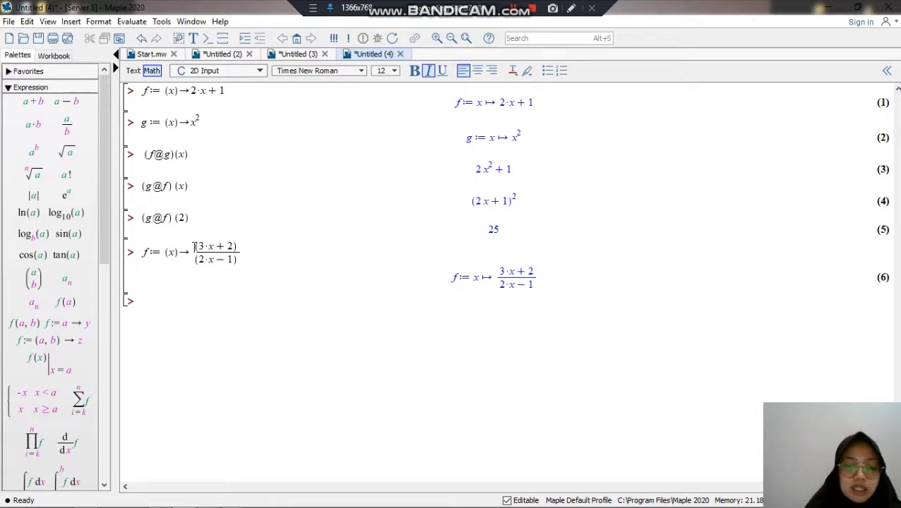
- Start defining the inverse function on the new input line as finv := (x) → solve
{"action": "type", "text": "f"}
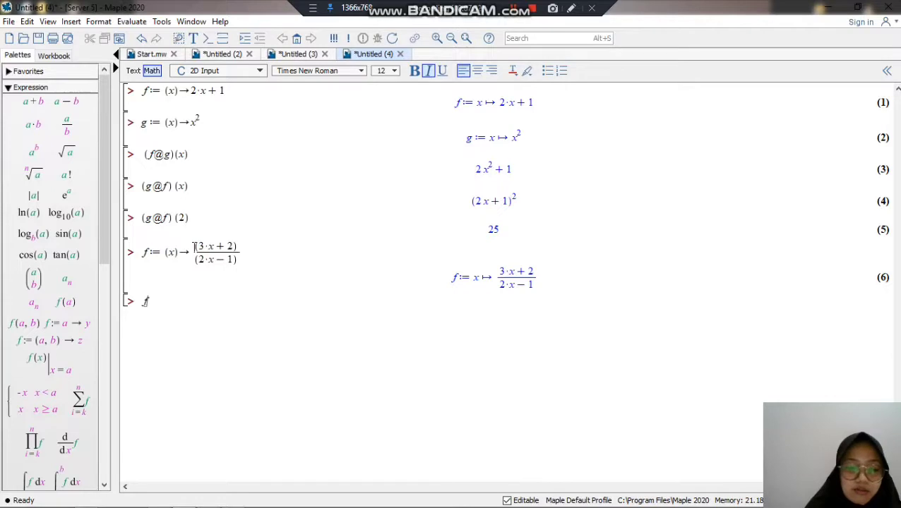
{"action": "type", "text": "i"}
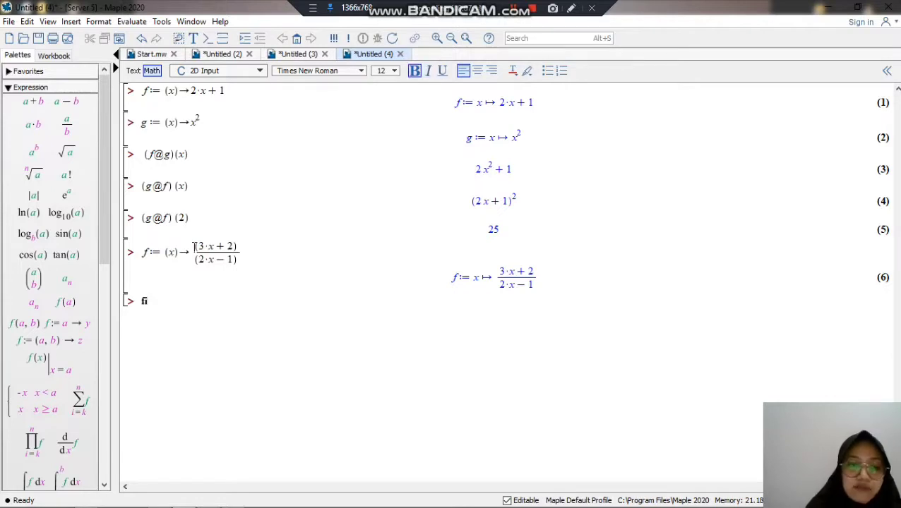
{"action": "key", "text": "BackSpace"}
{"action": "key", "text": "BackSpace"}
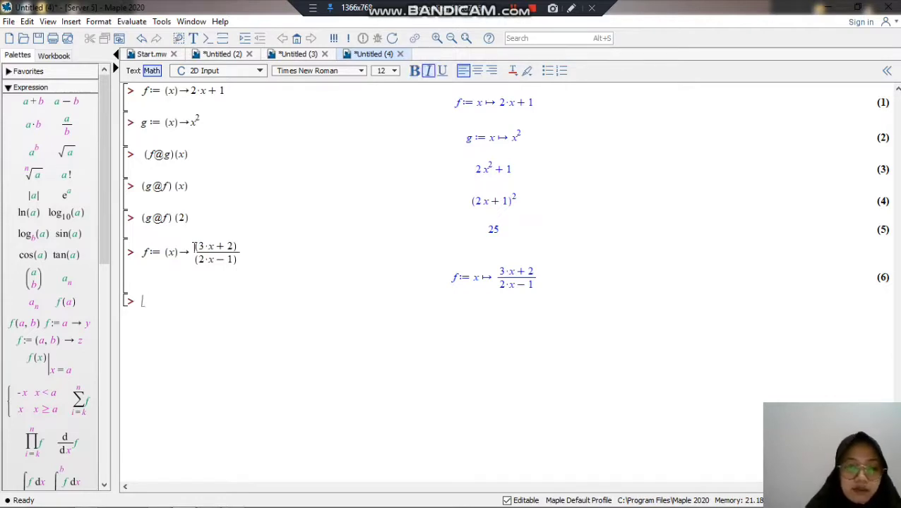
{"action": "type", "text": "fi"}
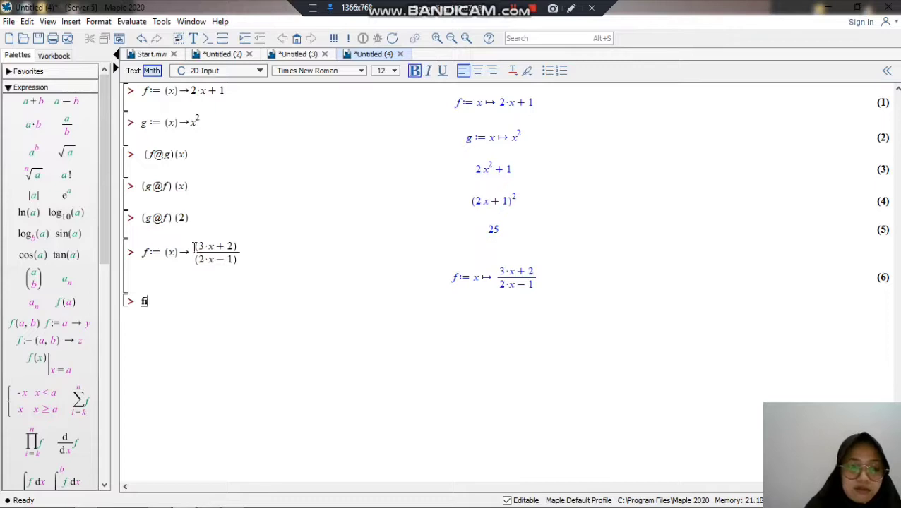
{"action": "type", "text": "n"}
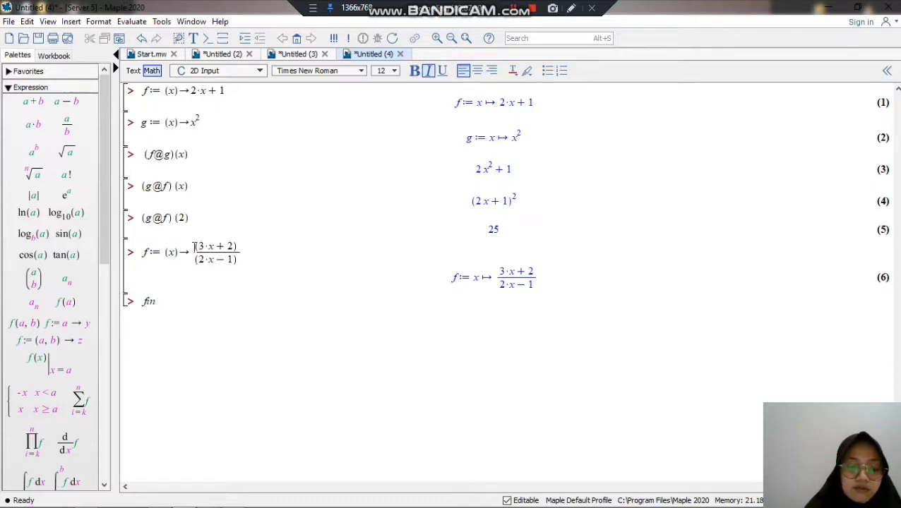
{"action": "type", "text": "v"}
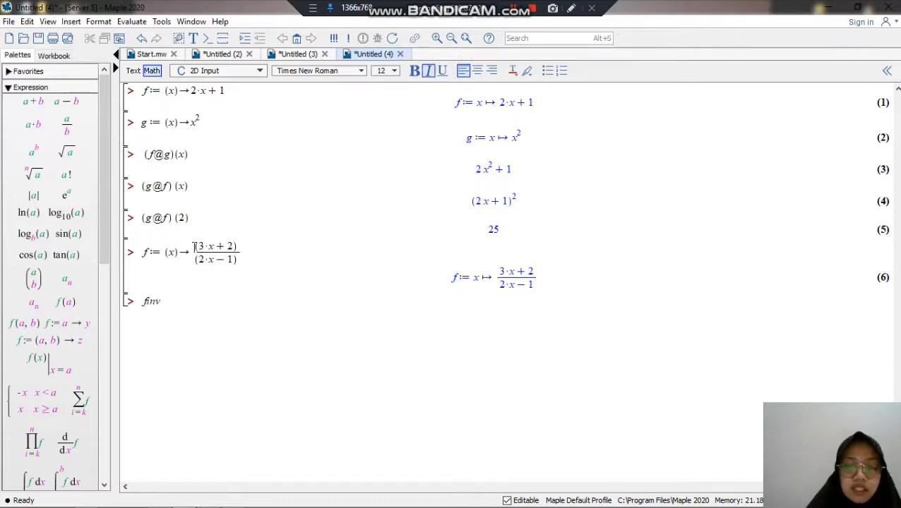
{"action": "type", "text": ":="}
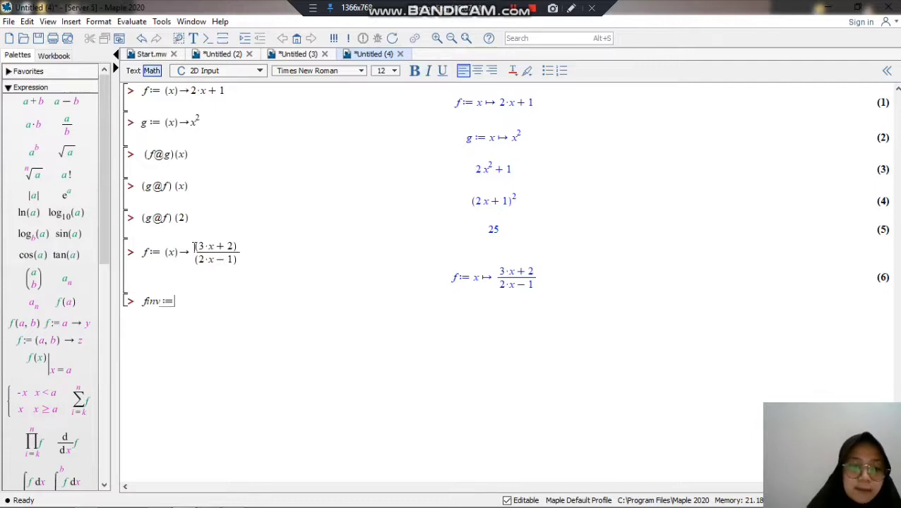
{"action": "type", "text": "("}
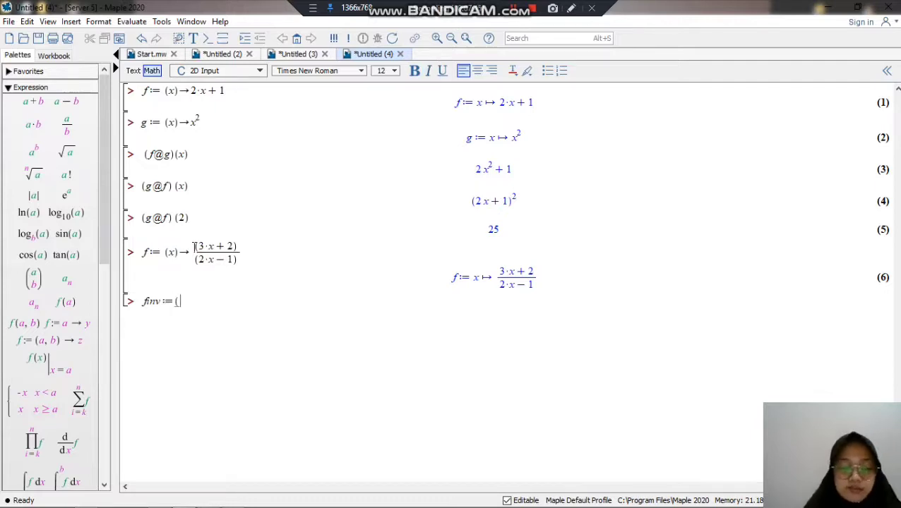
{"action": "type", "text": "x)"}
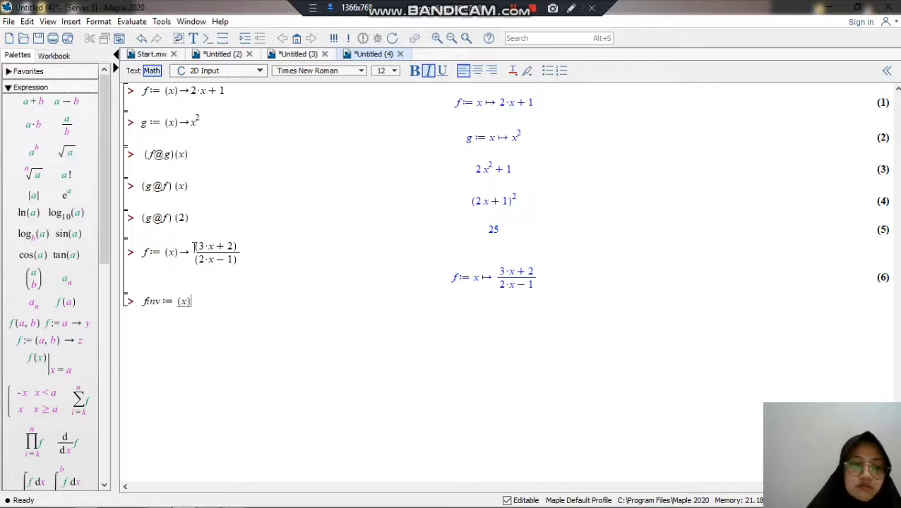
{"action": "type", "text": "-"}
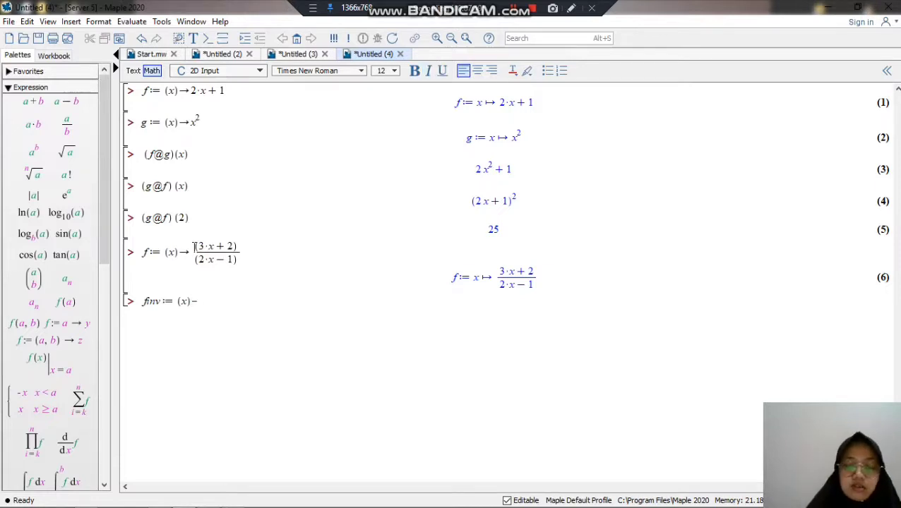
{"action": "type", "text": ">s"}
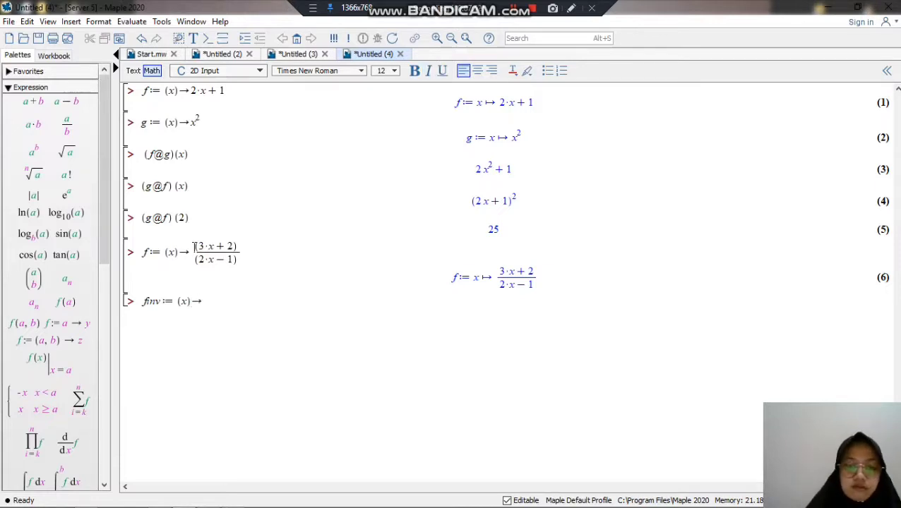
{"action": "type", "text": "olv"}
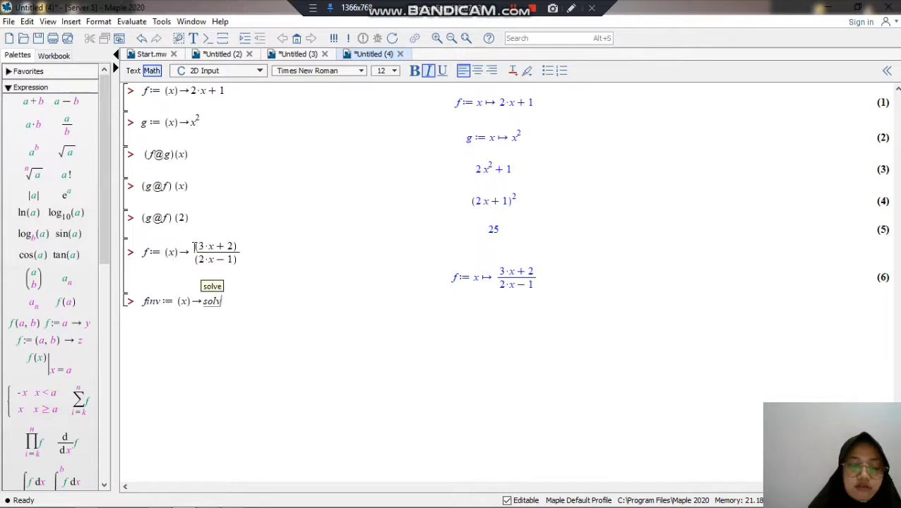
{"action": "type", "text": "e"}
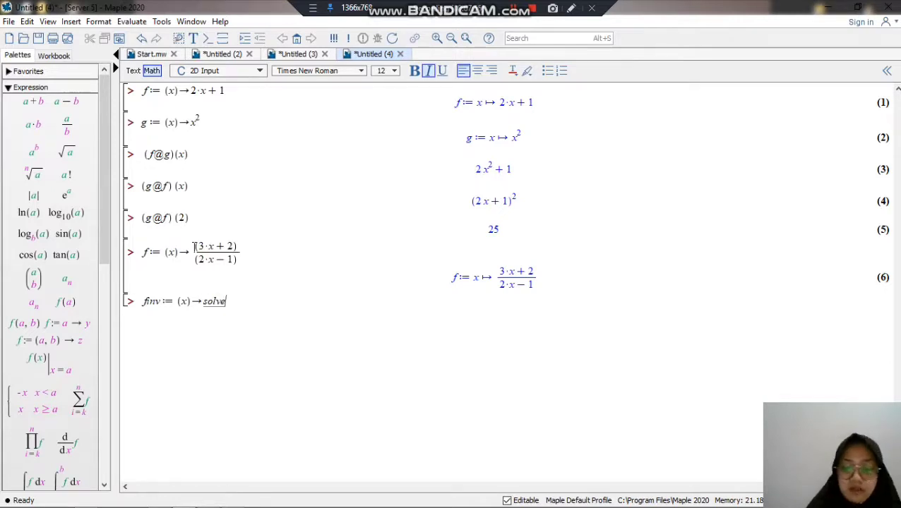
- Complete the finv definition with solve((f@g)(x) = x, g(x)) and evaluate it
{"action": "type", "text": "({"}
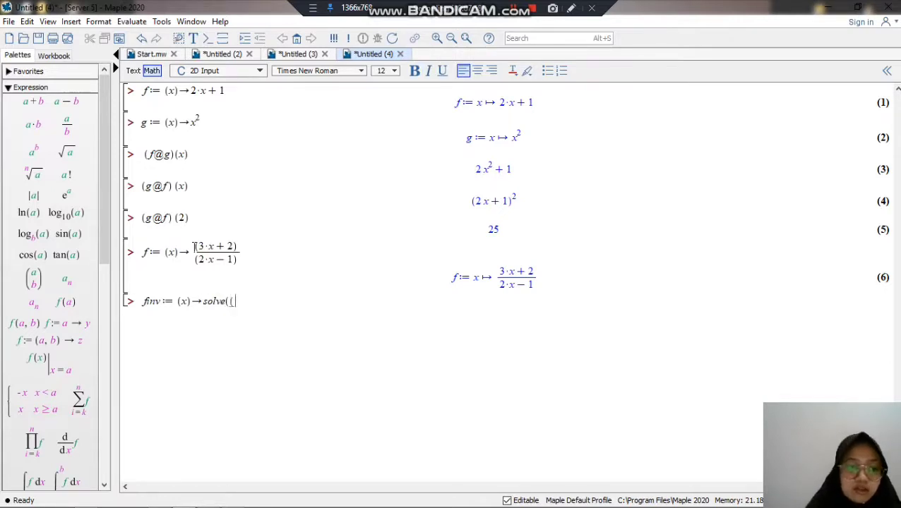
{"action": "type", "text": "f"}
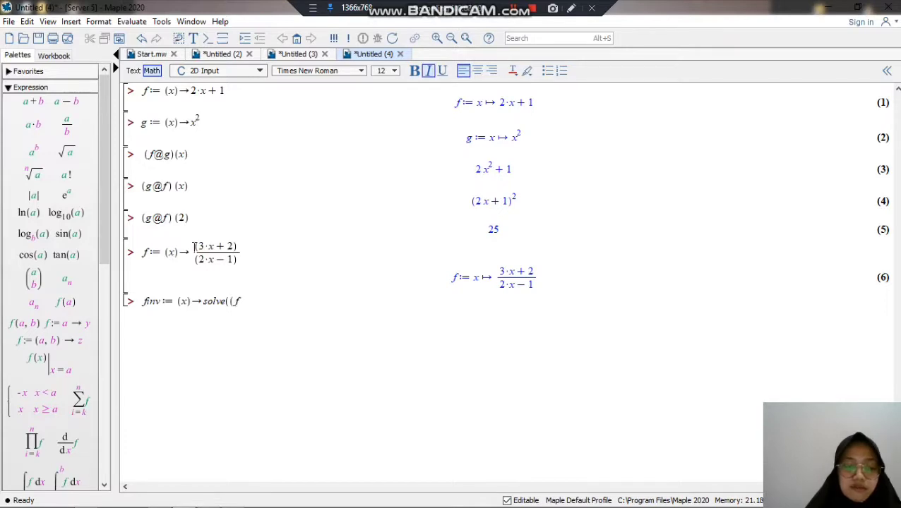
{"action": "type", "text": "@g"}
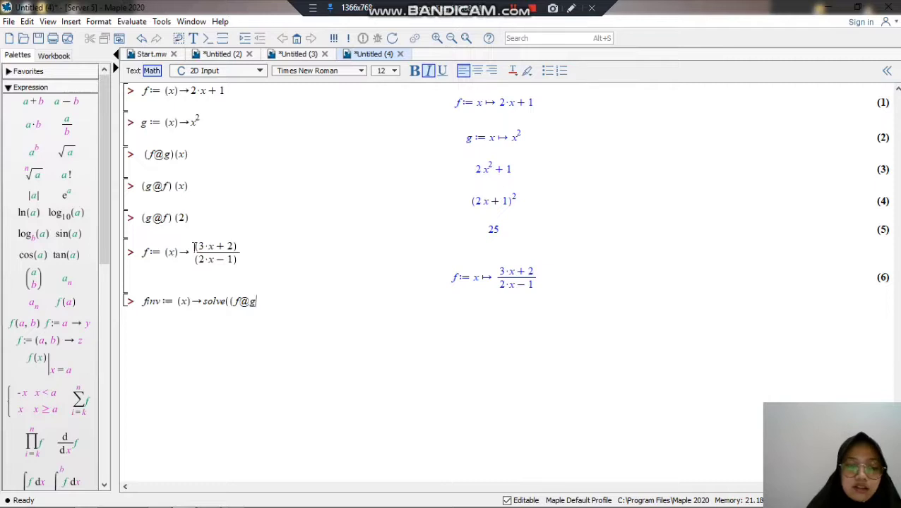
{"action": "type", "text": "}"}
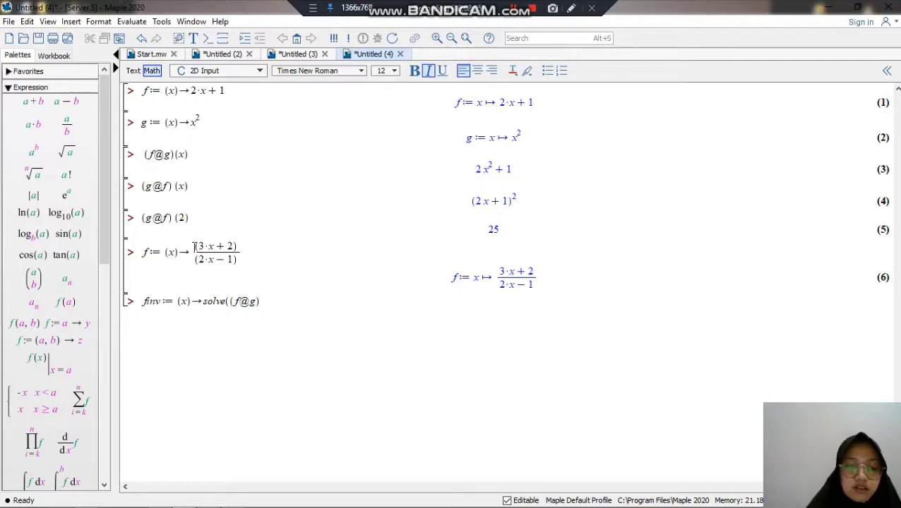
{"action": "type", "text": "(x)"}
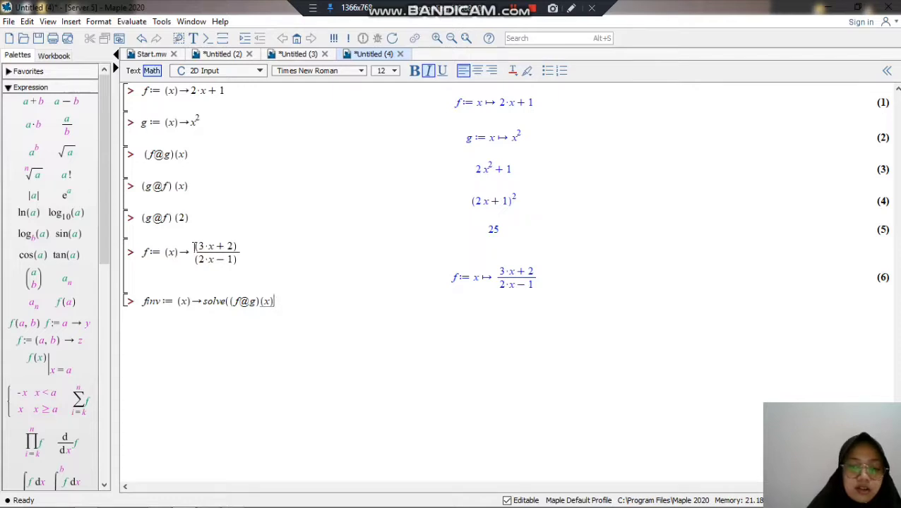
{"action": "type", "text": "="}
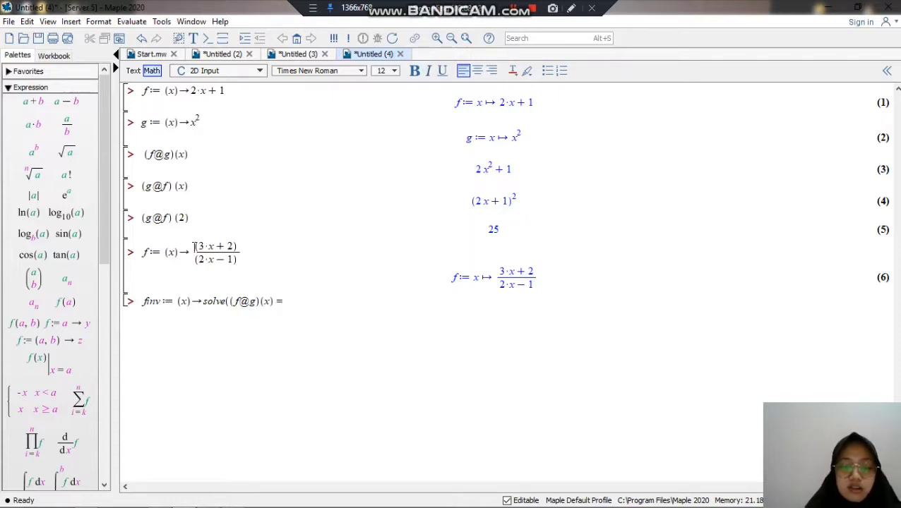
{"action": "type", "text": "x,"}
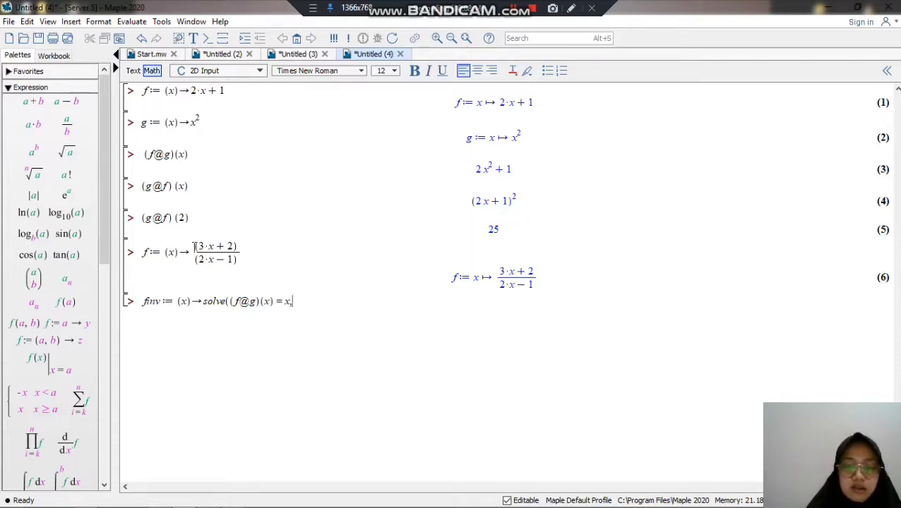
{"action": "type", "text": " g"}
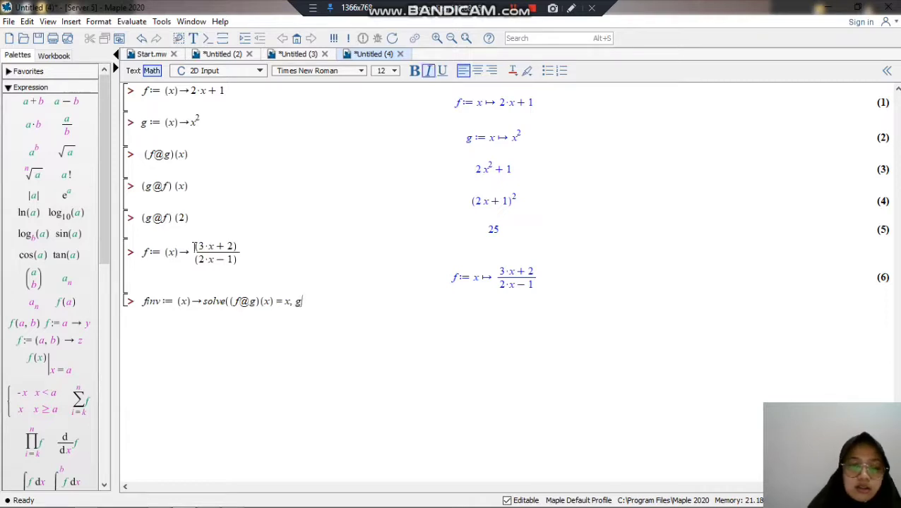
{"action": "type", "text": "("}
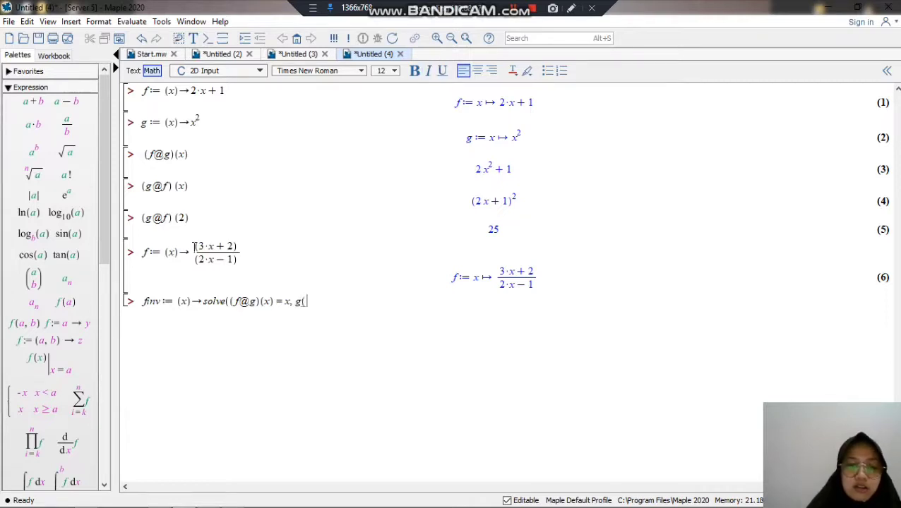
{"action": "type", "text": "x"}
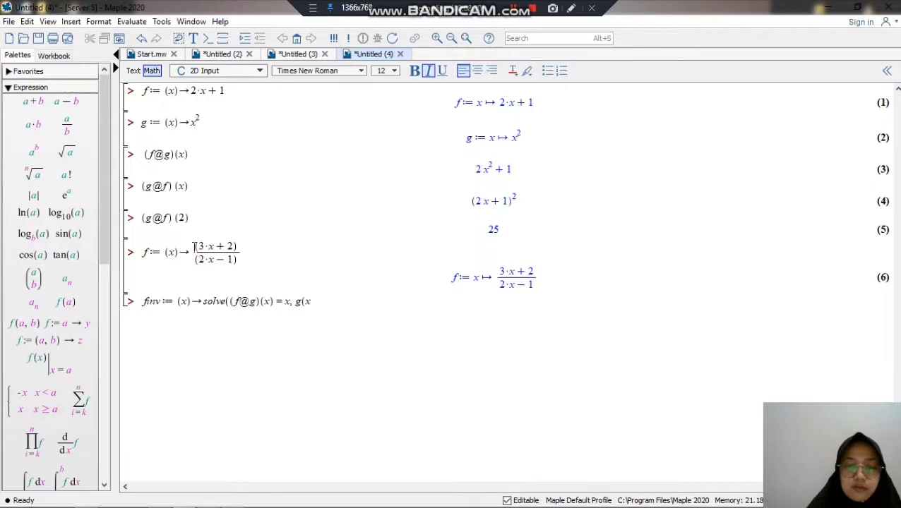
{"action": "type", "text": "))"}
{"action": "key", "text": "Return"}
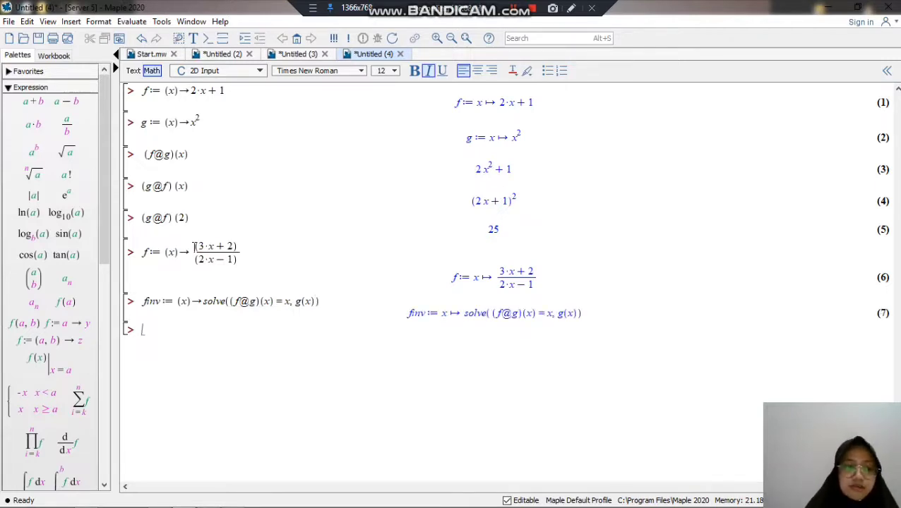
- Evaluate finv(x) on the new input line to compute the inverse function
{"action": "type", "text": "f"}
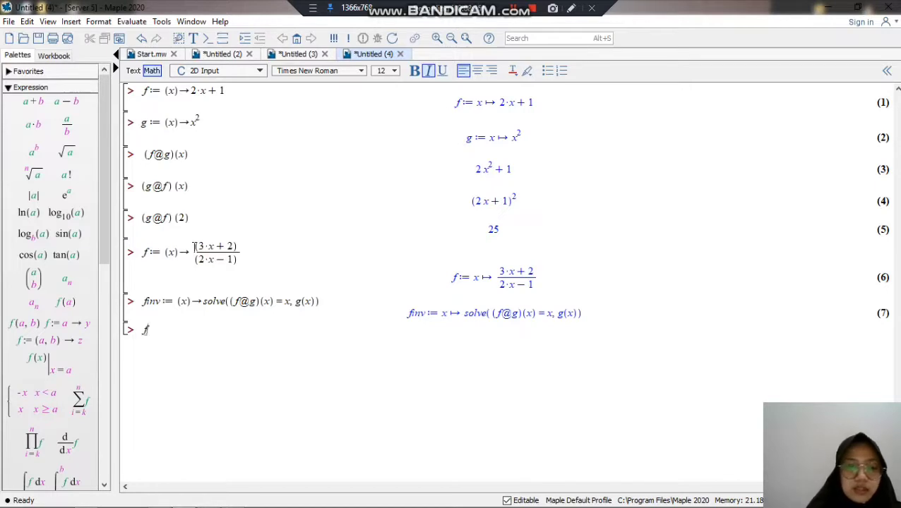
{"action": "type", "text": "in"}
{"action": "type", "text": "v"}
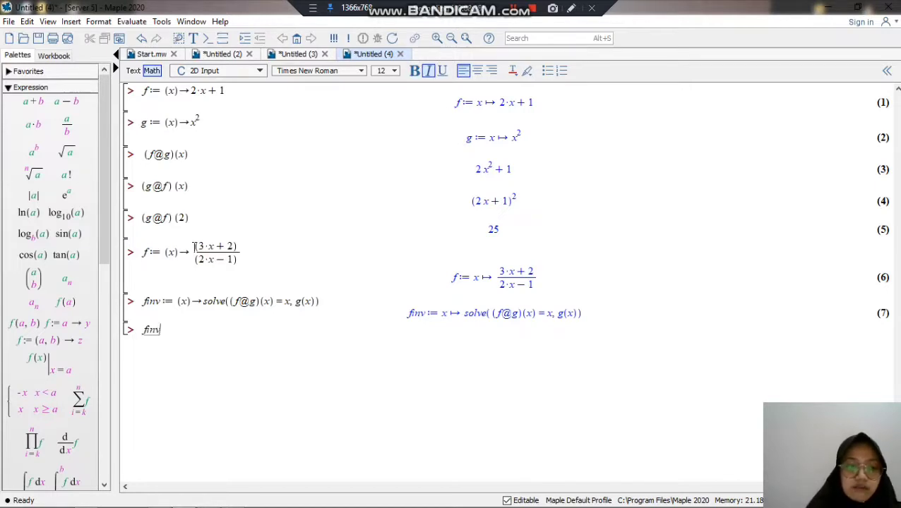
{"action": "type", "text": "(x)"}
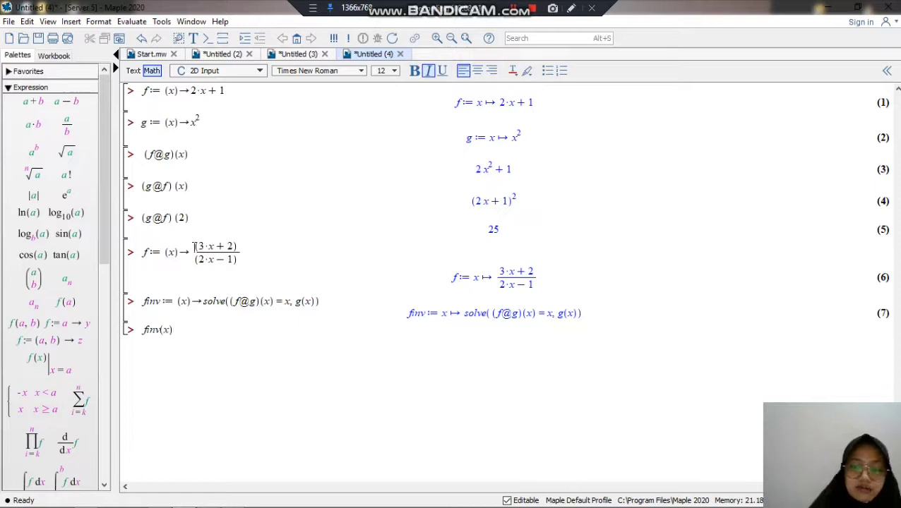
{"action": "key", "text": "Return"}
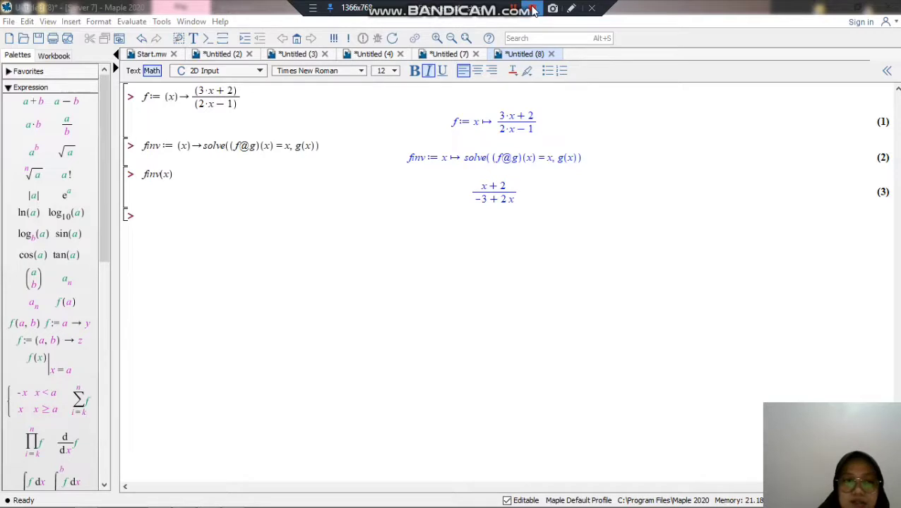
- Assign the value 1 to x on the empty input line below the inverse result
{"action": "left_click", "coordinate": [157, 224]}
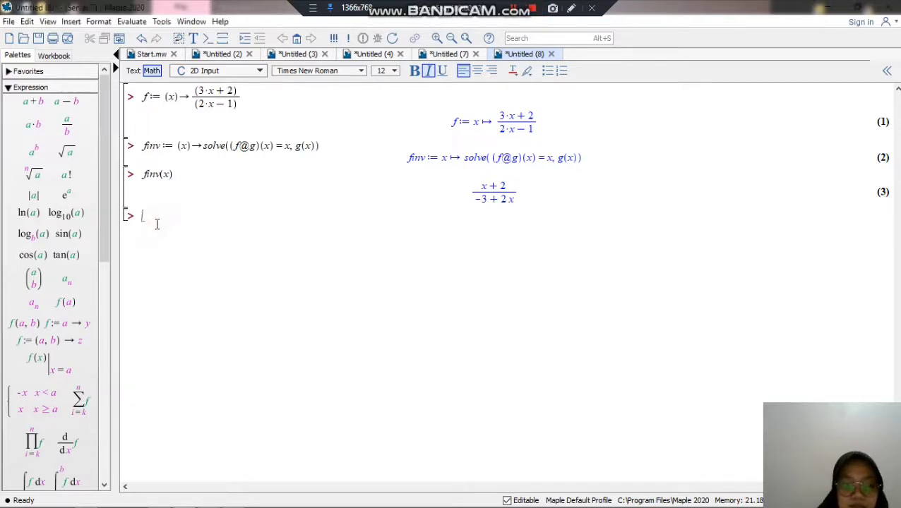
{"action": "type", "text": "x :"}
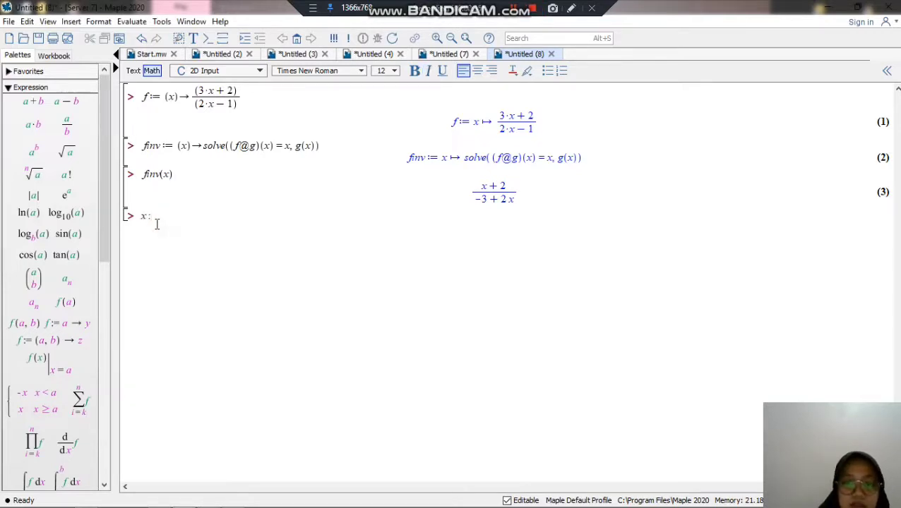
{"action": "type", "text": "= 1"}
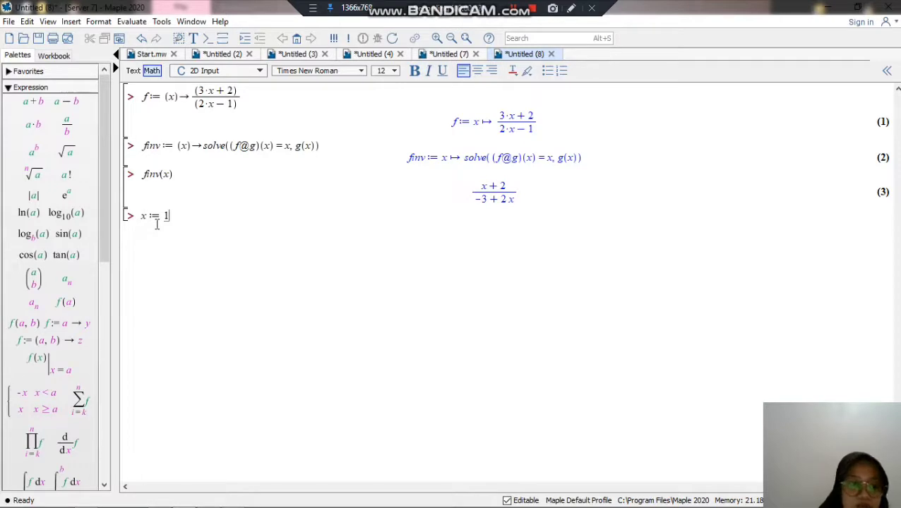
{"action": "key", "text": "Return"}
- Store the inverse function's value at x in a variable with hasil := finv(x)
{"action": "type", "text": "hasil "}
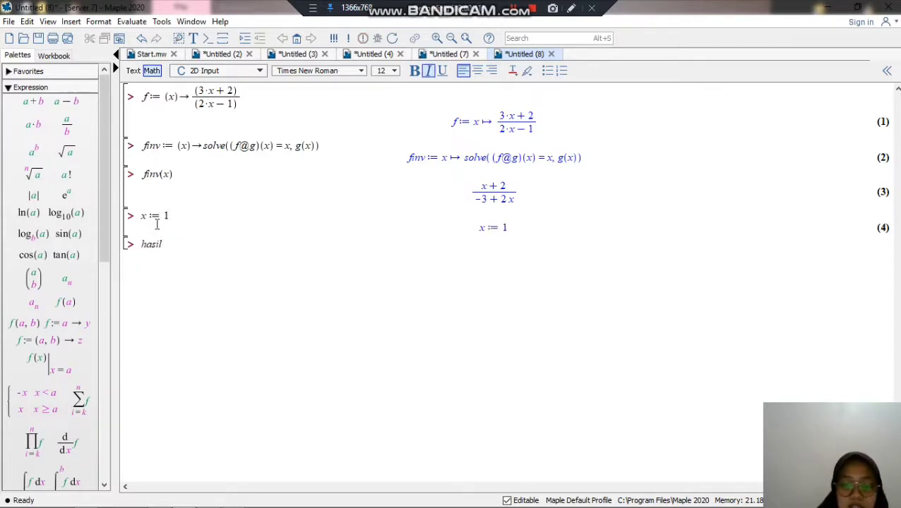
{"action": "type", "text": ":="}
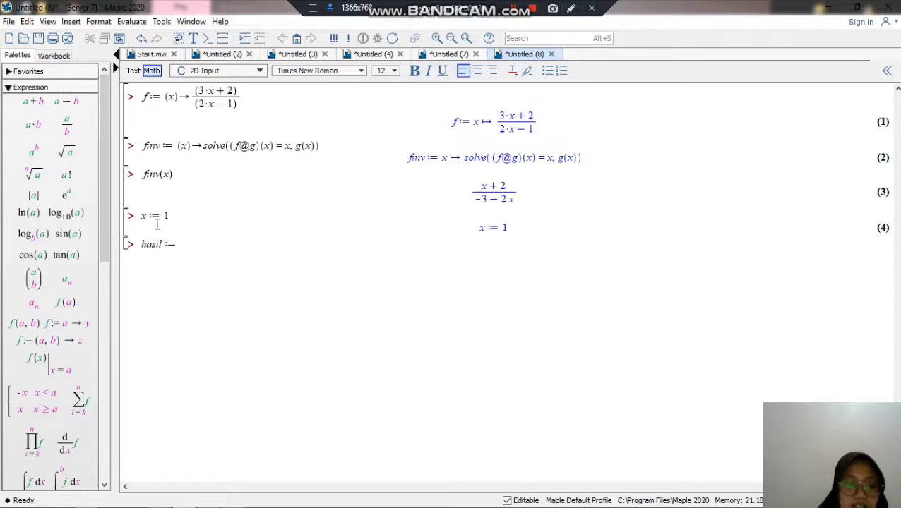
{"action": "type", "text": " finv"}
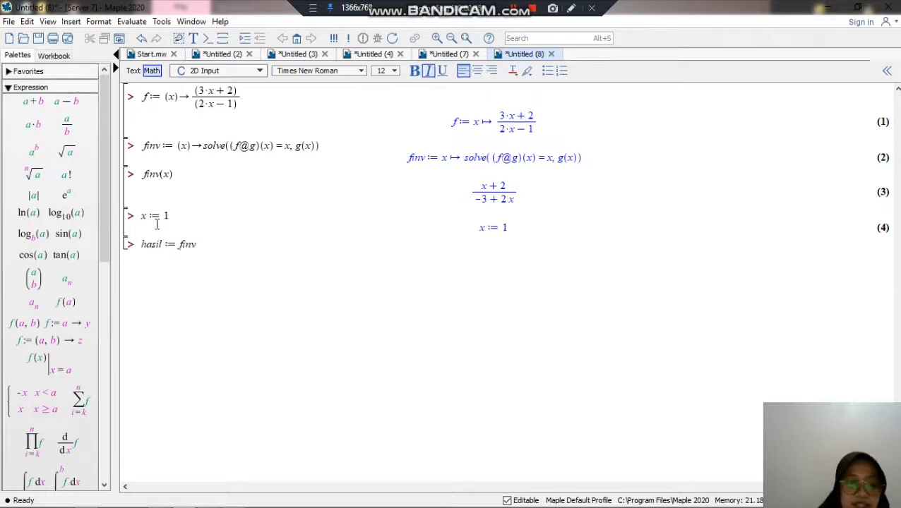
{"action": "type", "text": "(x)"}
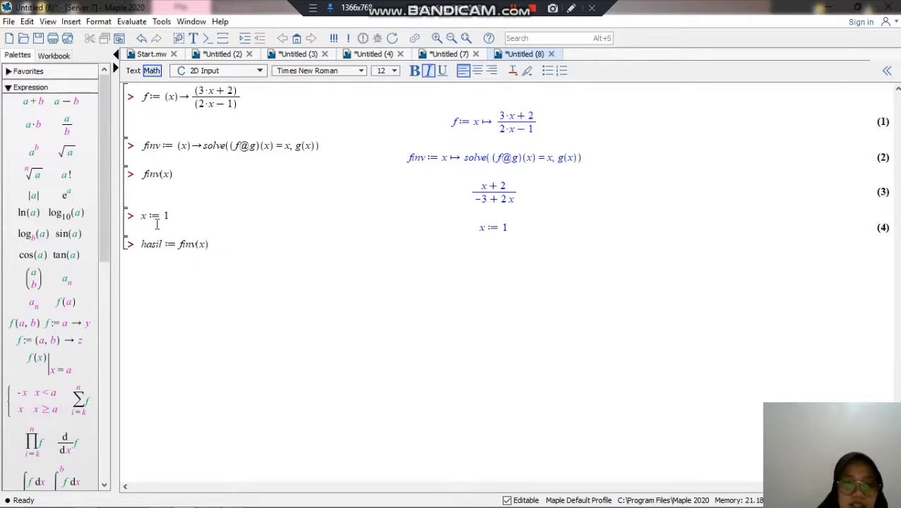
{"action": "key", "text": "Return"}
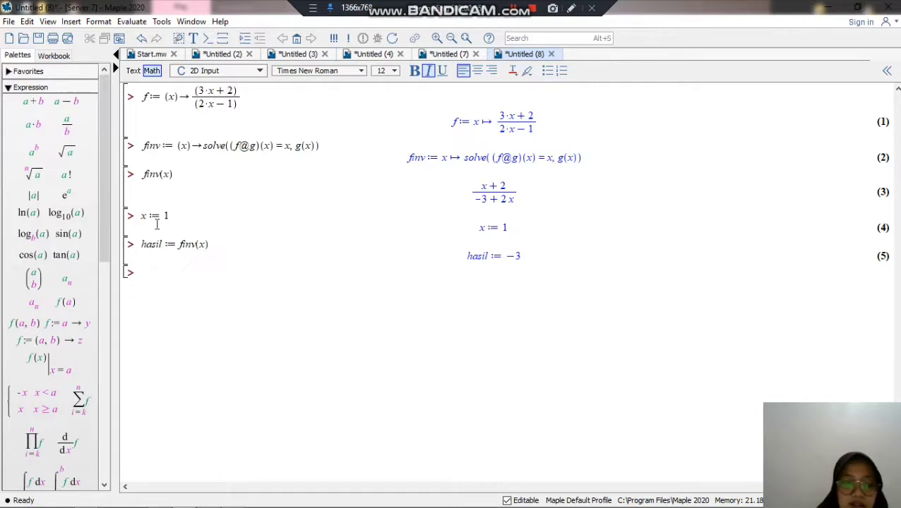
- Evaluate f(hasil) to check the inverse against the original function
{"action": "type", "text": "f("}
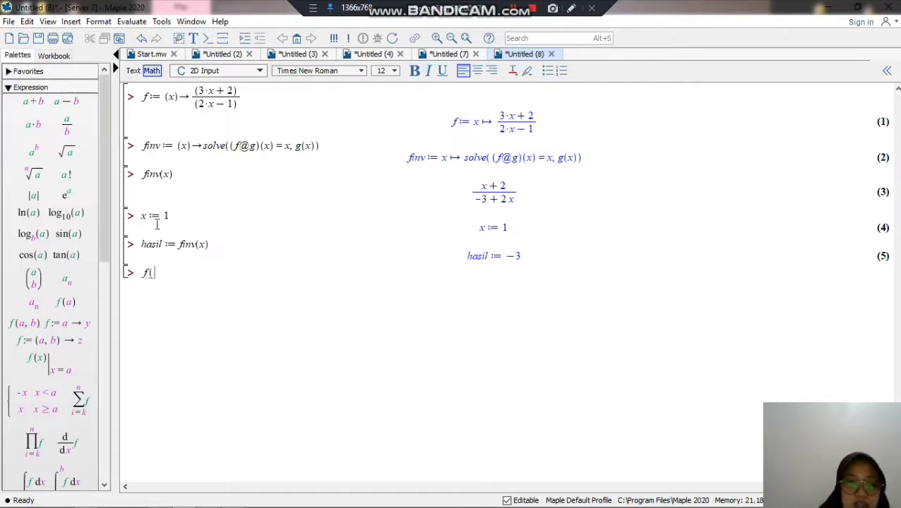
{"action": "type", "text": "hasil"}
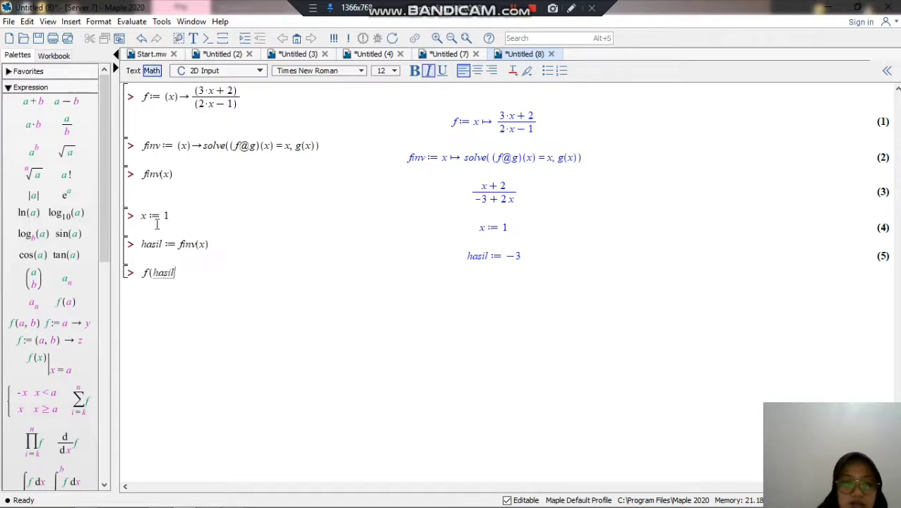
{"action": "type", "text": ")"}
{"action": "key", "text": "Return"}
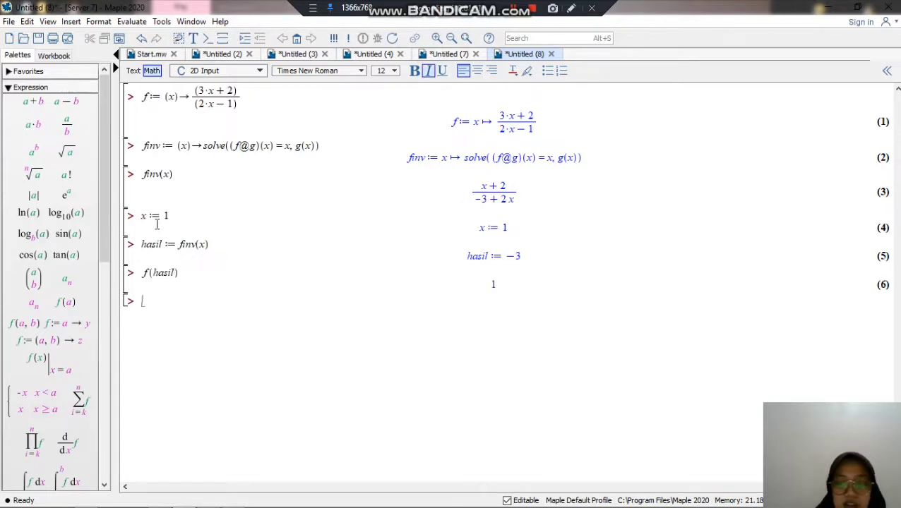